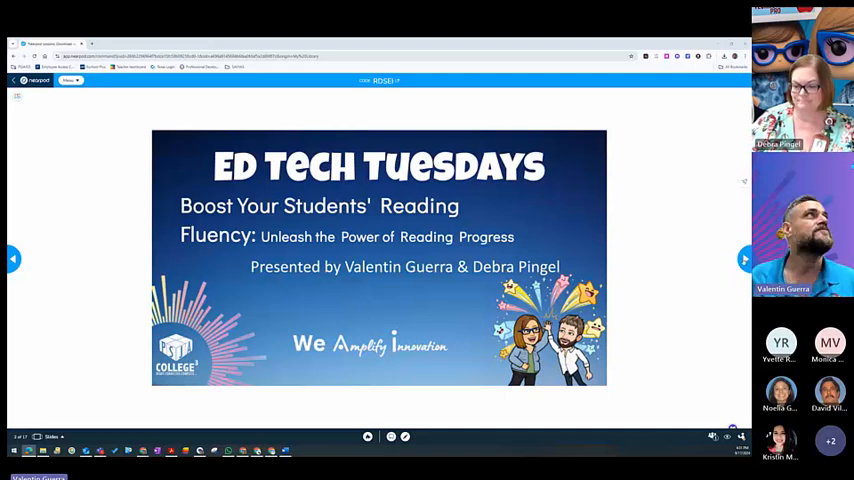
Advance the lesson from the title slide to the Housekeeping slide.
click(744, 259)
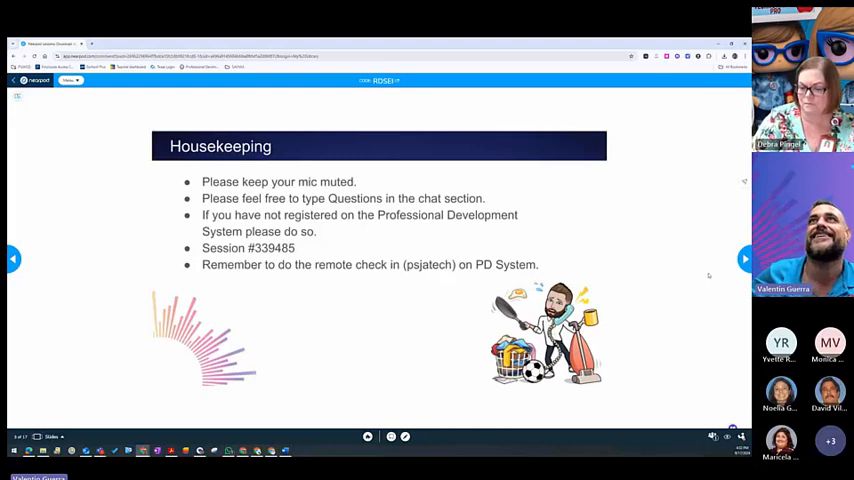
Advance to the Introduction to Microsoft Reading Progress & Coach slide.
click(745, 259)
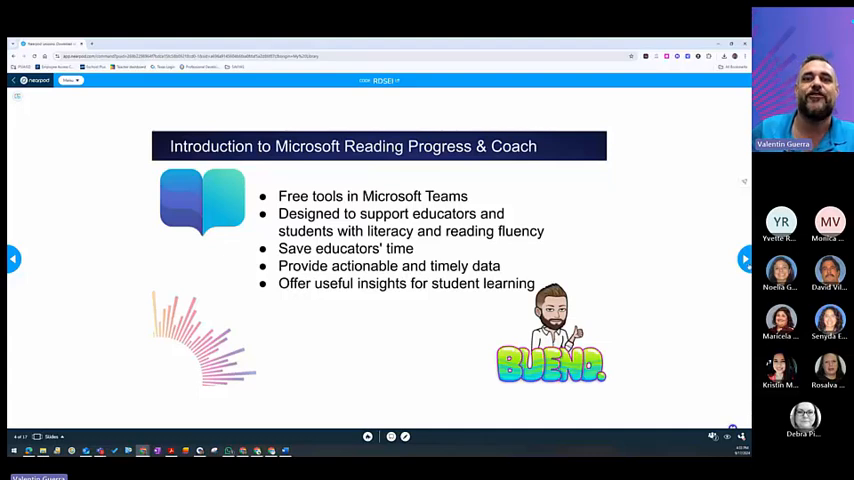
Advance through the recommended grade levels slide to Getting Started with Reading Progress.
key(Right)
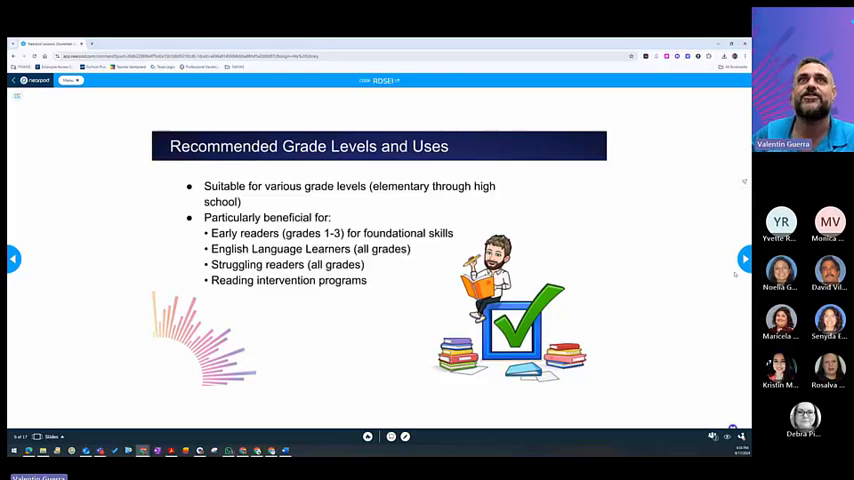
key(Right)
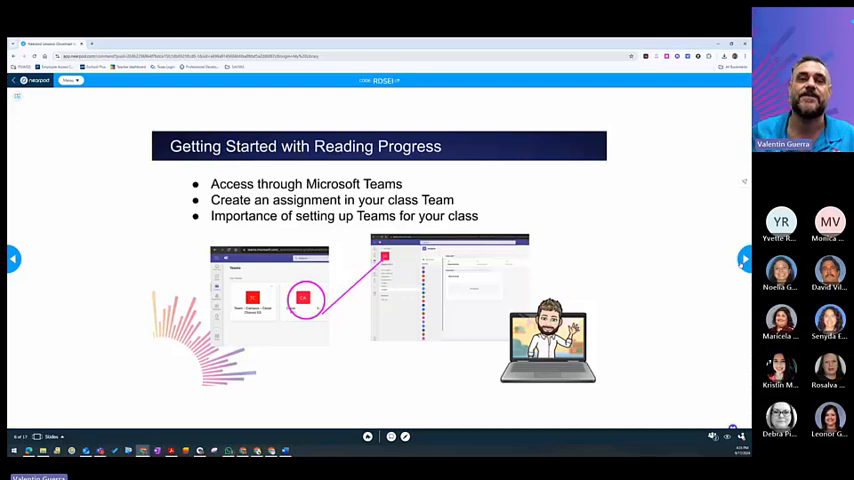
Advance past the assignment-creation slide to Preparing Students for Fluency Practice.
key(Right)
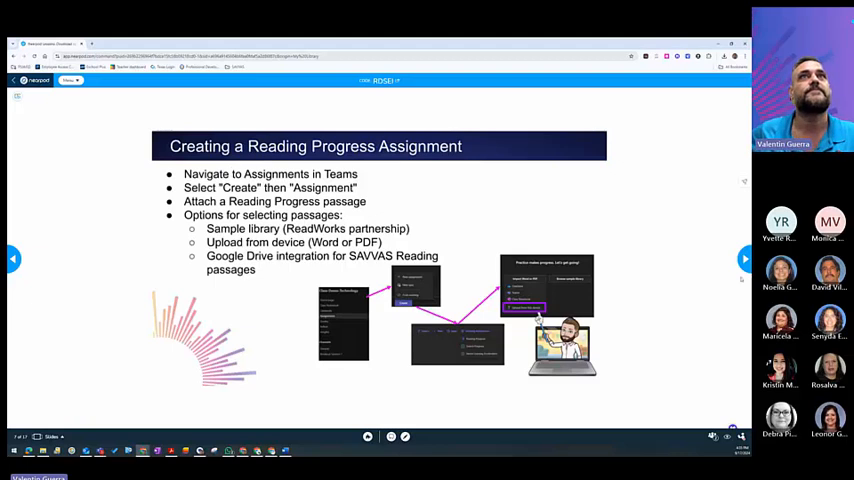
click(744, 259)
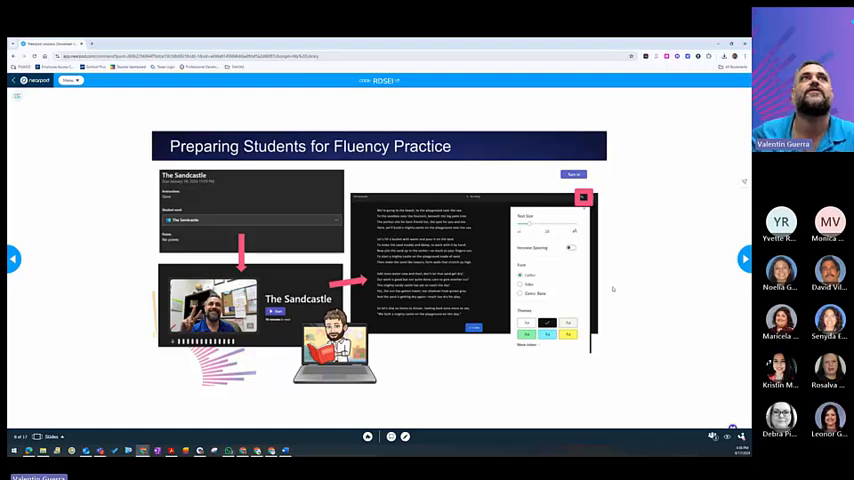
Advance to the Educator Review Process slide.
key(Right)
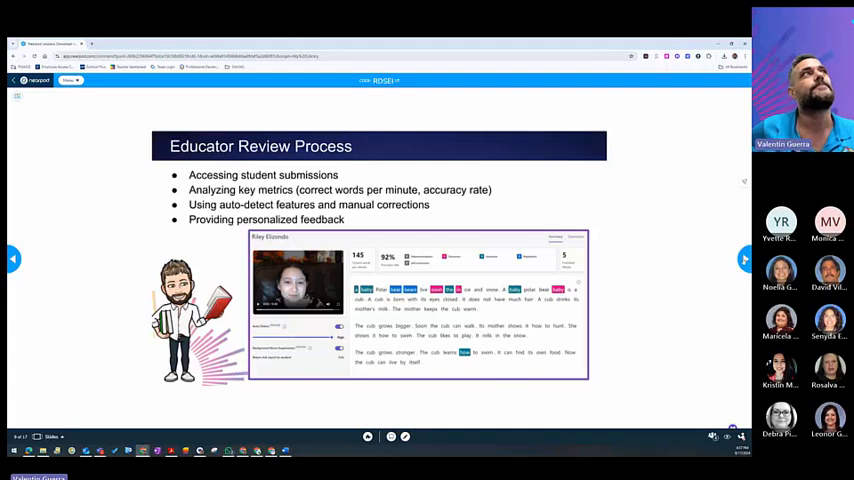
Advance through the Reading Progress insights slide to the next Educator Review Process slide.
key(Right)
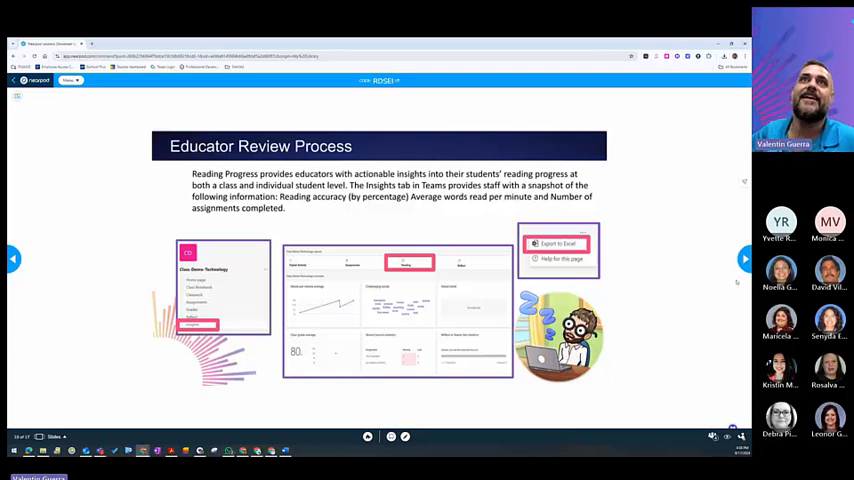
click(742, 260)
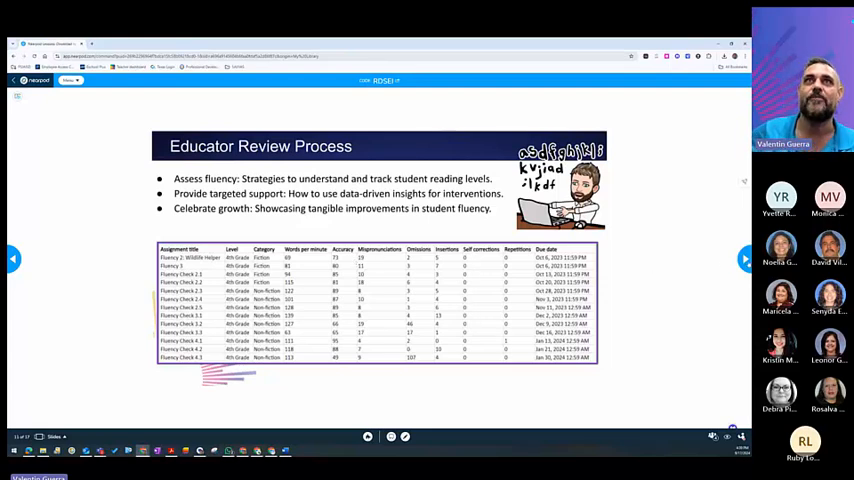
Reach the Let's do it live together slide and bring the Teams chat window onto the shared screen.
click(744, 259)
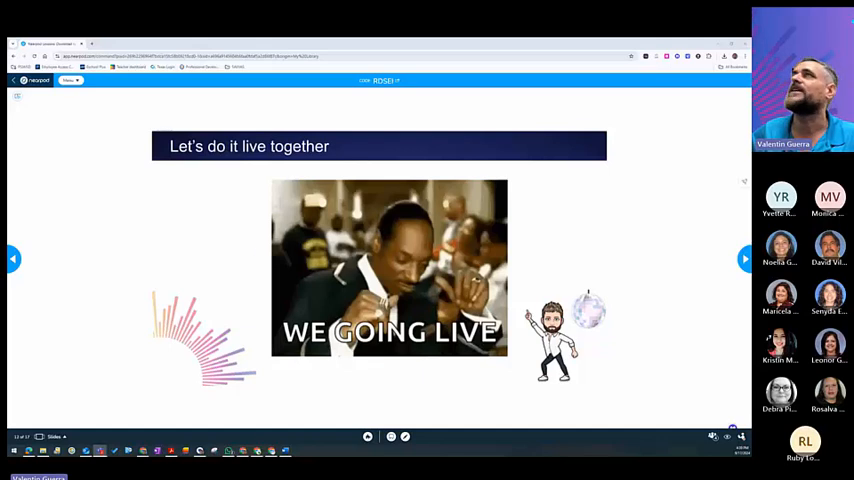
drag(276, 170, 180, 60)
Maximize Teams and show the managed list of all teams with the Archived section expanded.
double_click(180, 60)
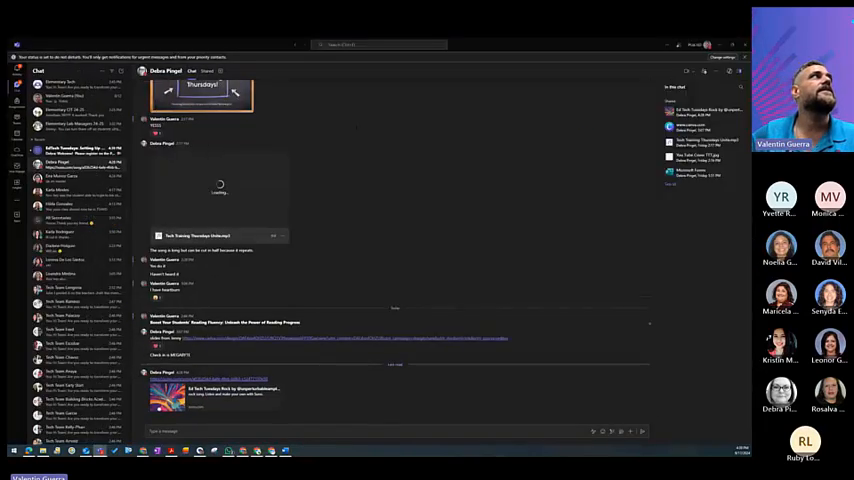
click(16, 118)
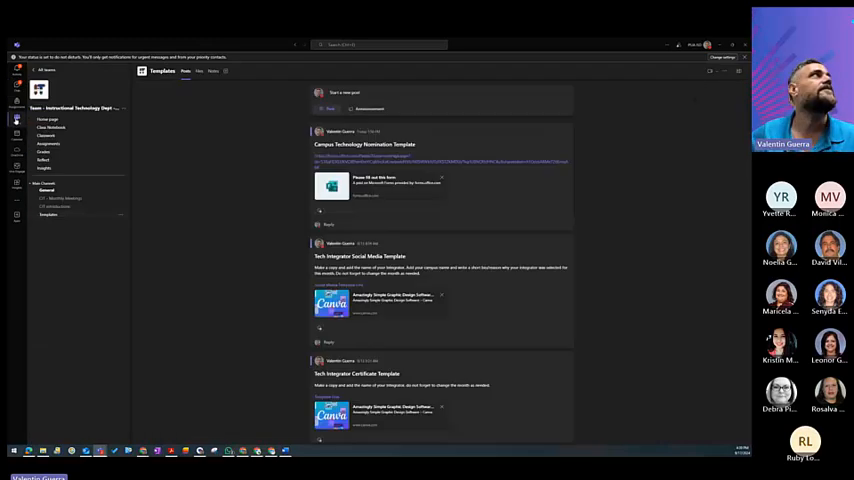
click(44, 70)
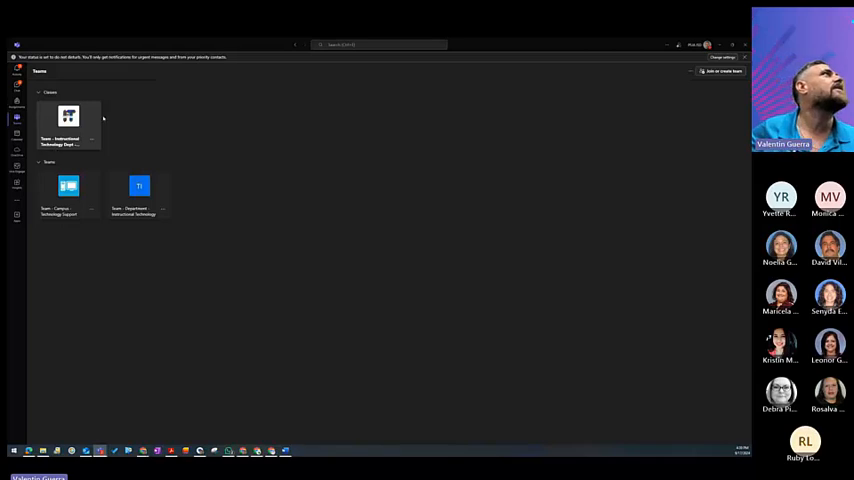
click(692, 73)
click(50, 170)
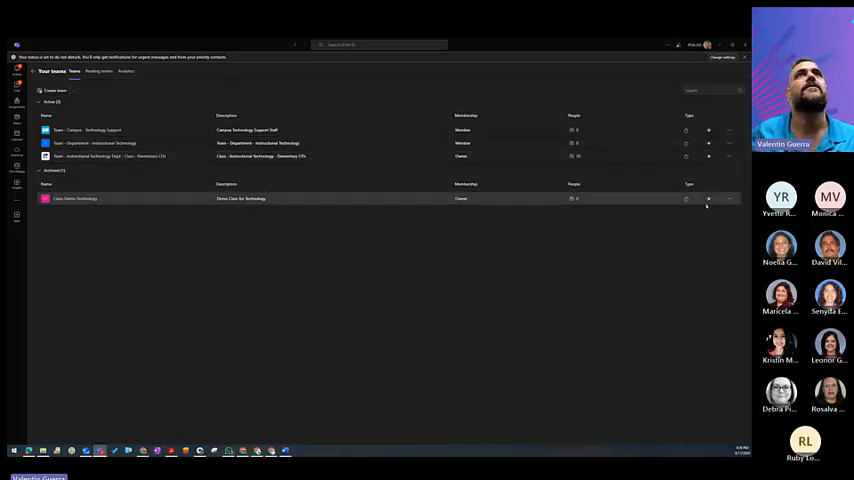
Open the Class Demo Technology class and view its assignments page.
click(70, 198)
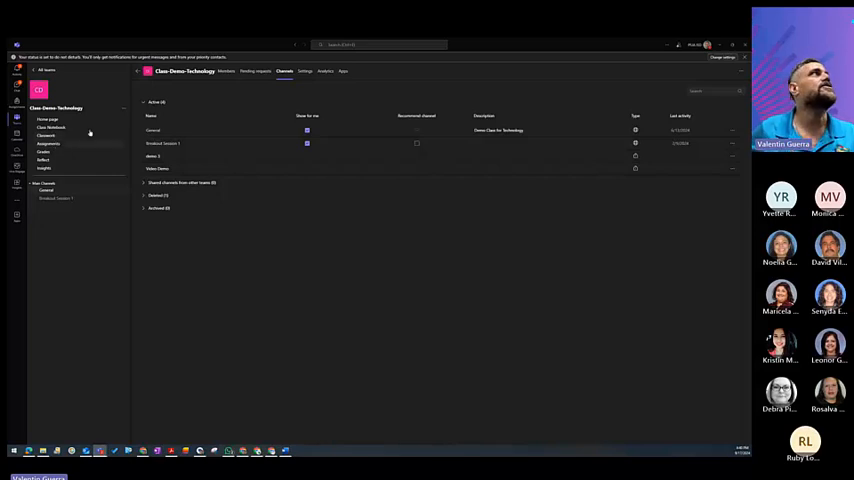
click(48, 144)
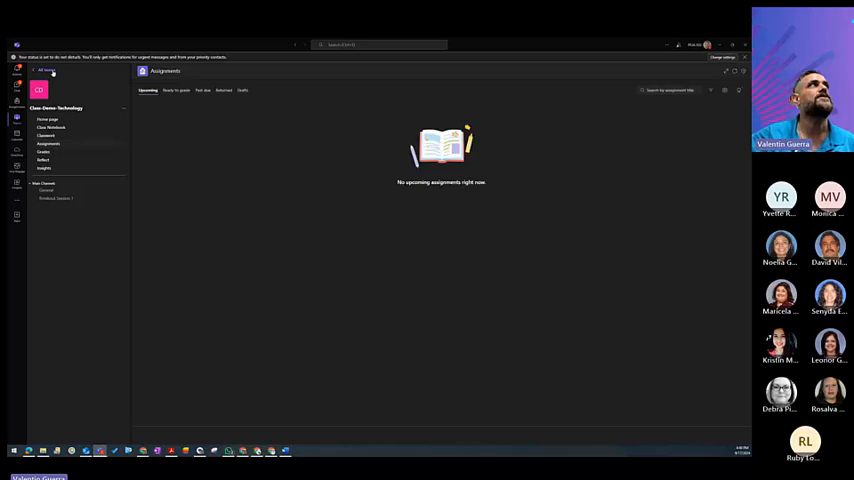
click(46, 71)
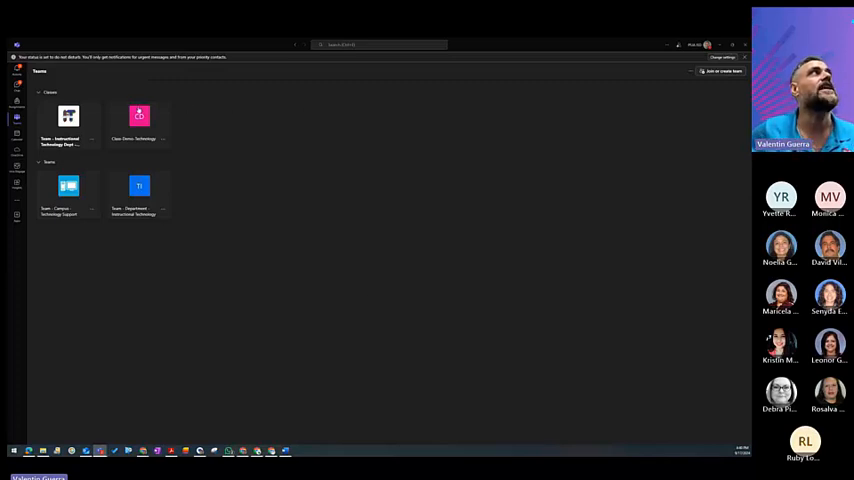
click(136, 122)
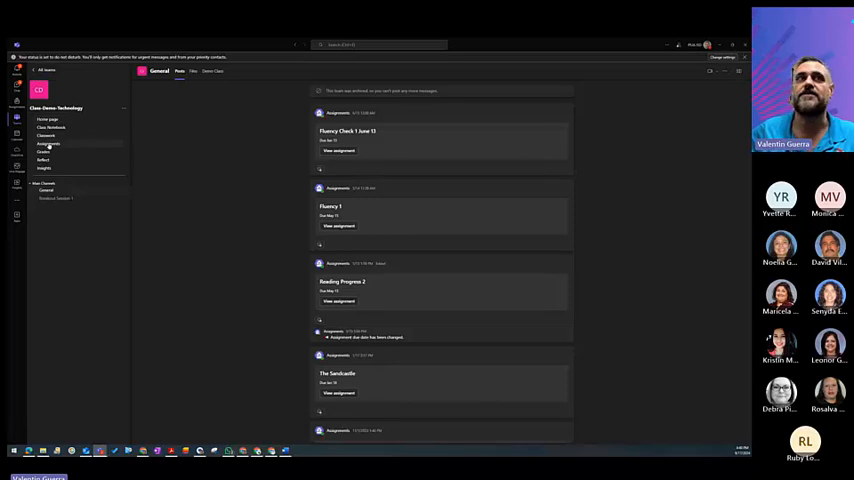
click(48, 144)
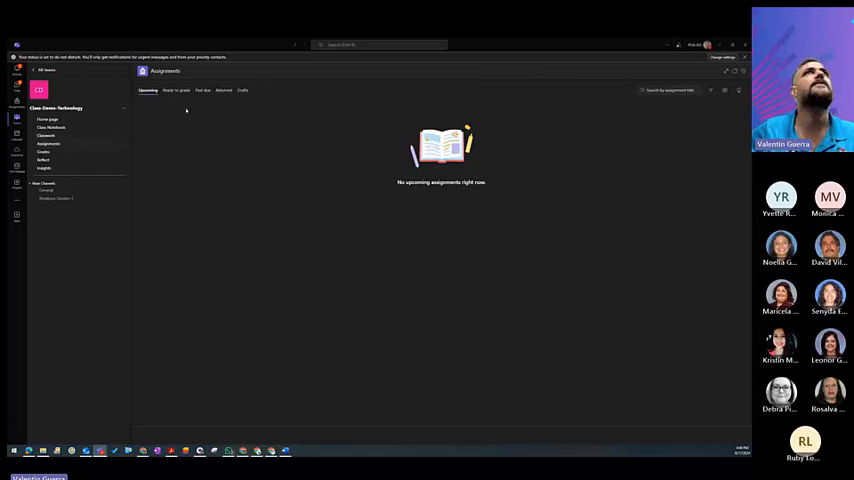
click(720, 58)
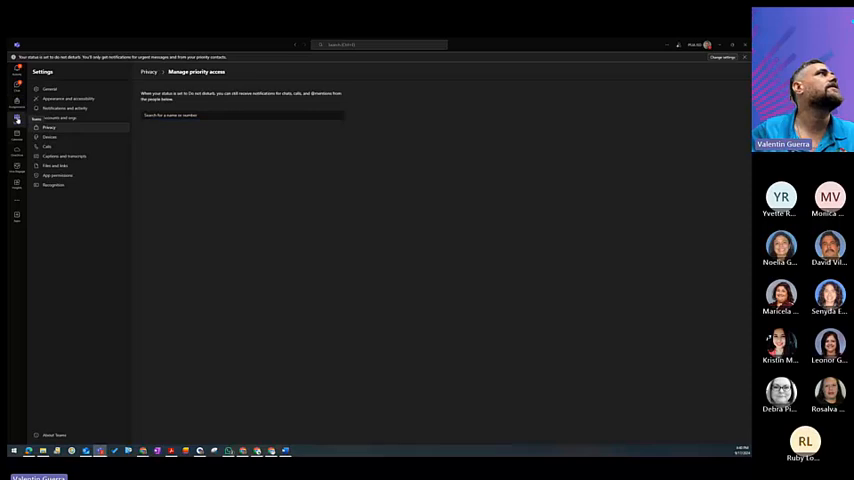
Check the Upcoming and Ready to grade assignments, then switch to the Instructional Technology Dept team's General channel.
click(17, 118)
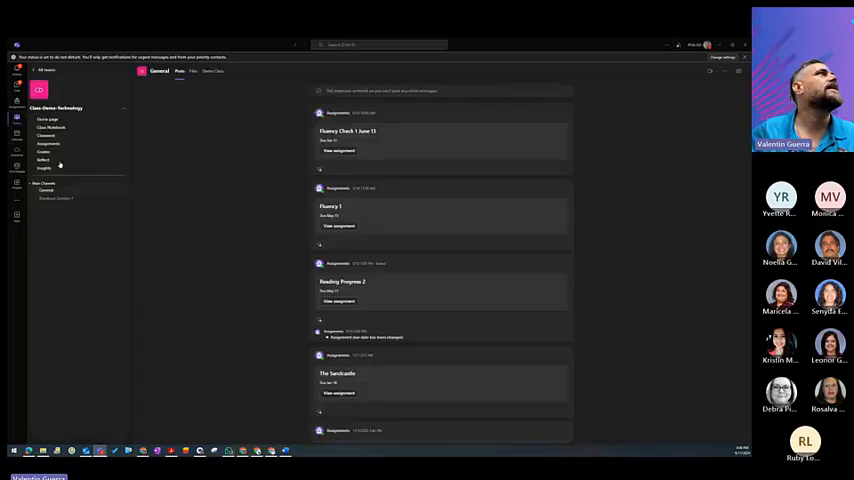
click(48, 143)
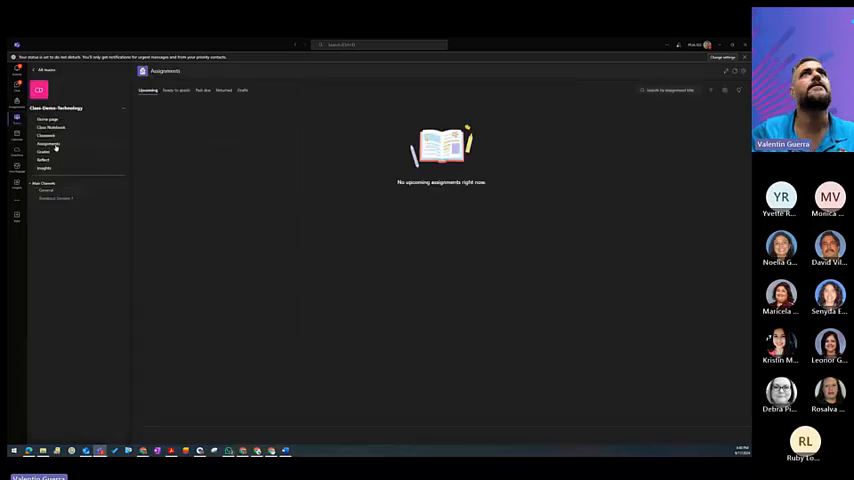
click(223, 90)
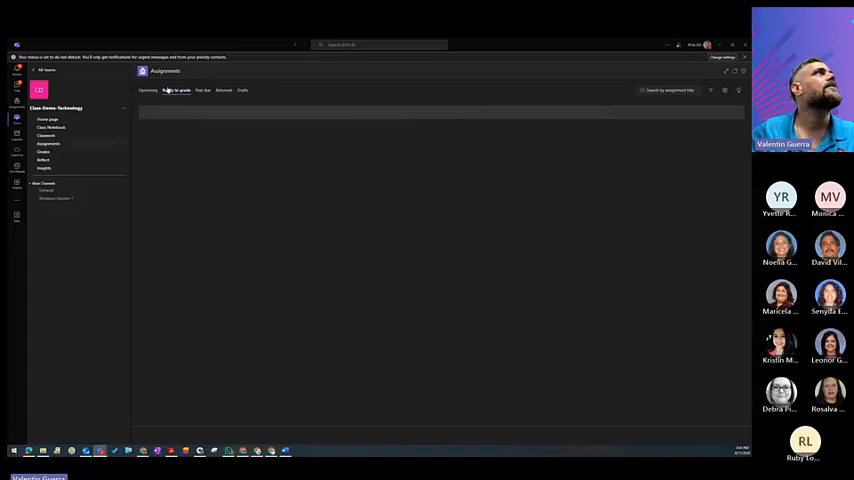
click(150, 90)
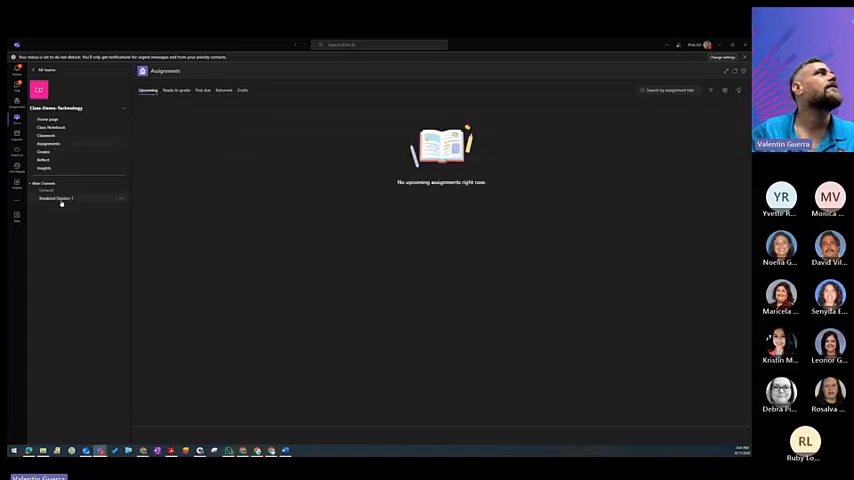
click(47, 119)
click(45, 72)
click(55, 130)
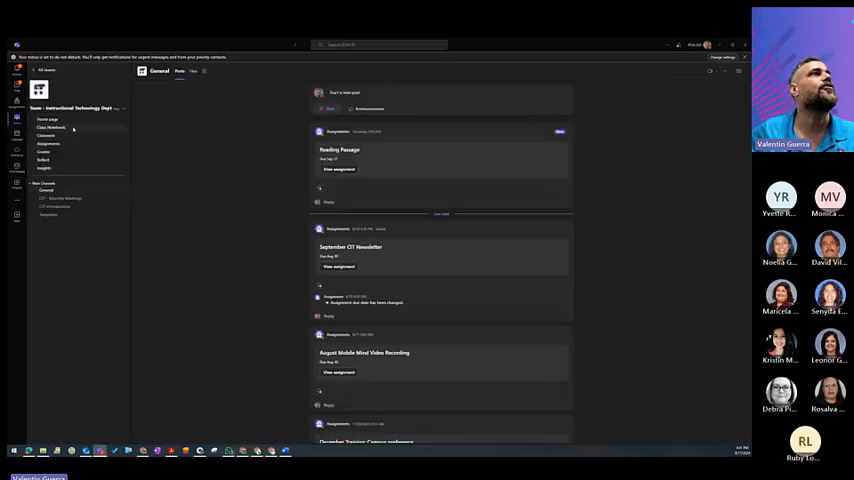
Create a new Reading Progress assignment from the Learning Accelerators for the team.
click(49, 143)
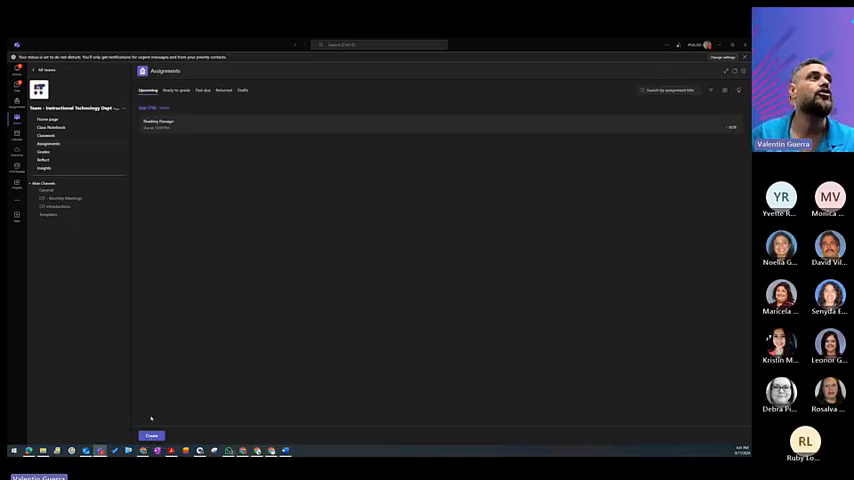
click(150, 437)
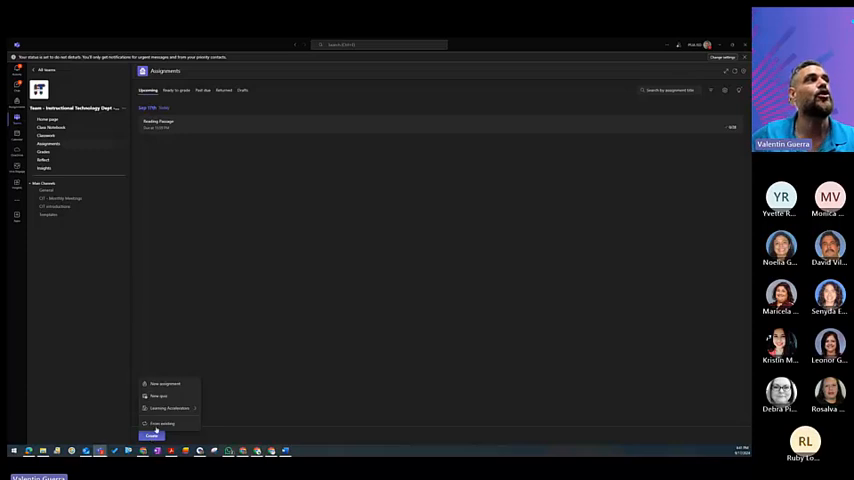
mouse_move(169, 408)
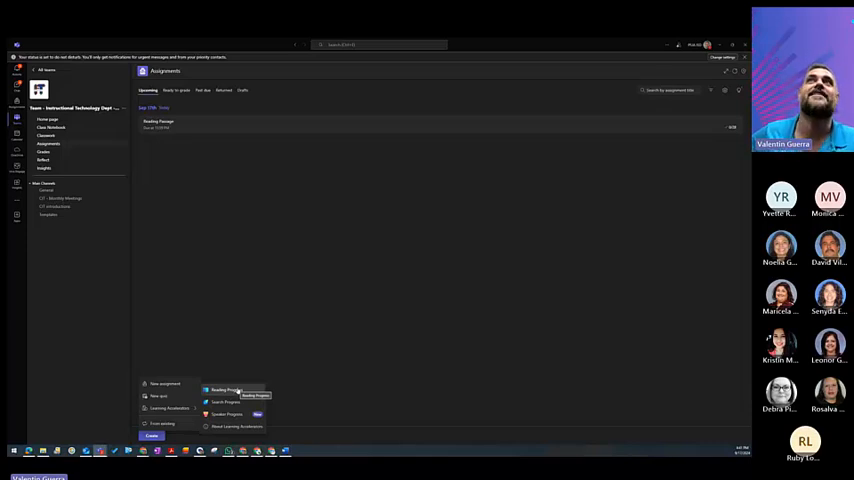
click(238, 390)
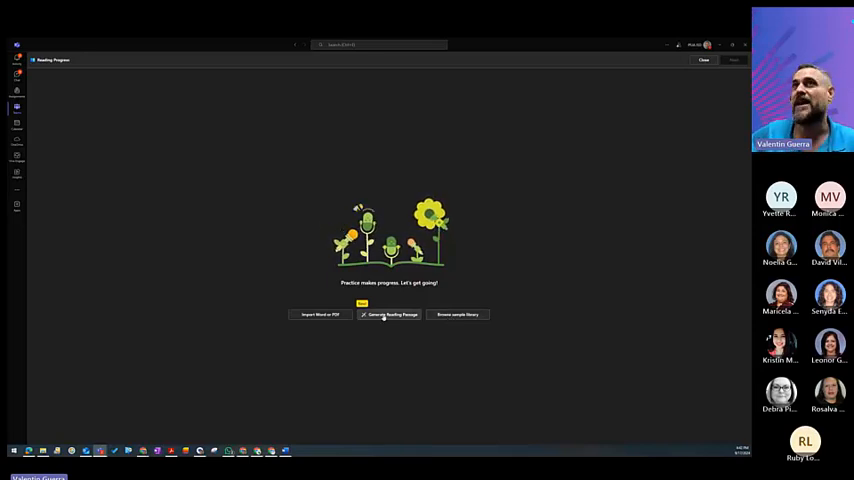
click(383, 316)
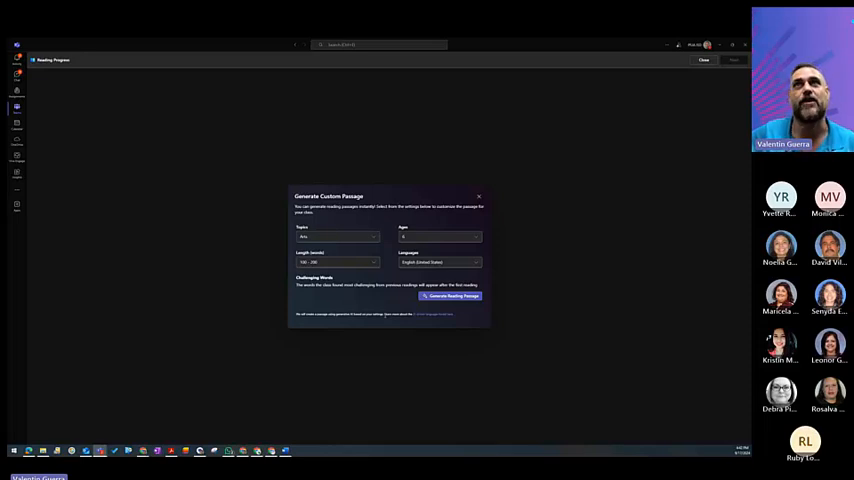
click(330, 238)
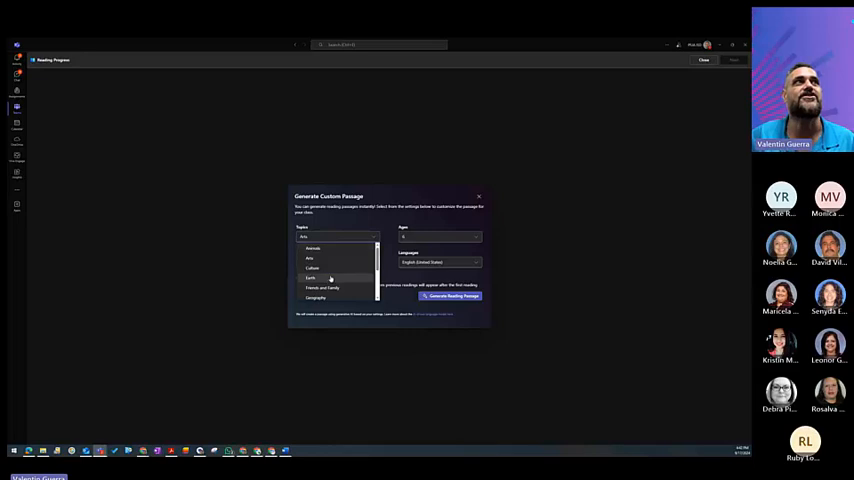
click(411, 238)
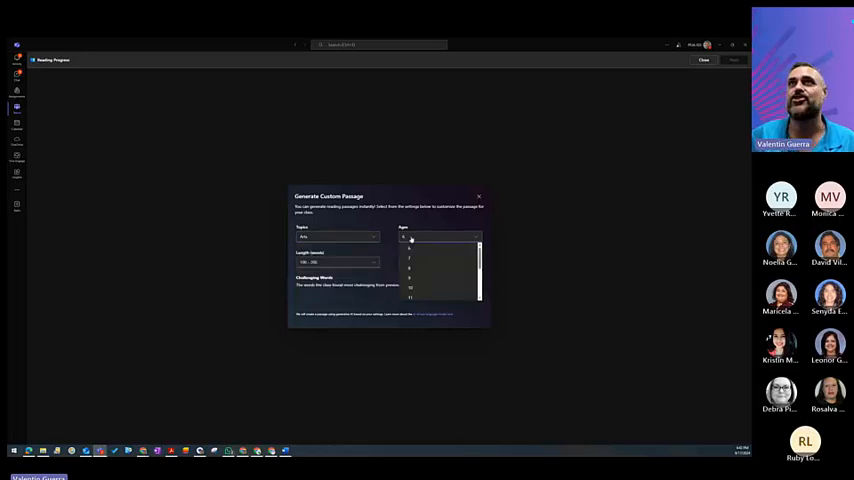
click(411, 253)
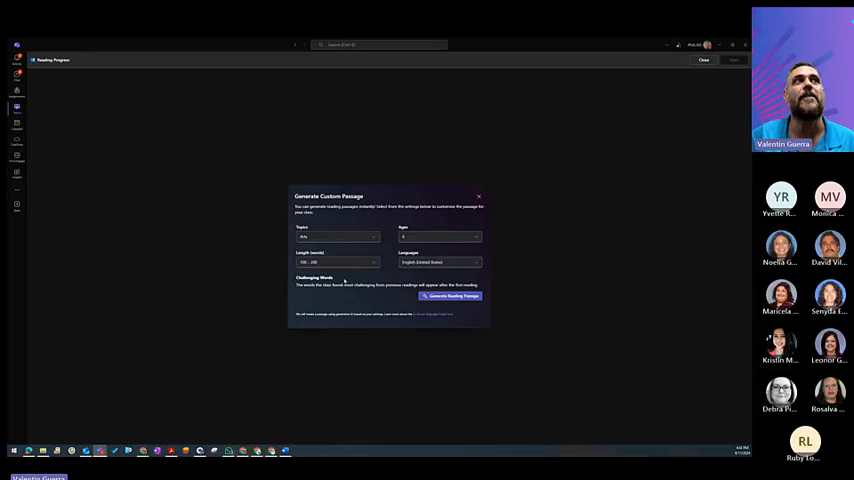
click(436, 264)
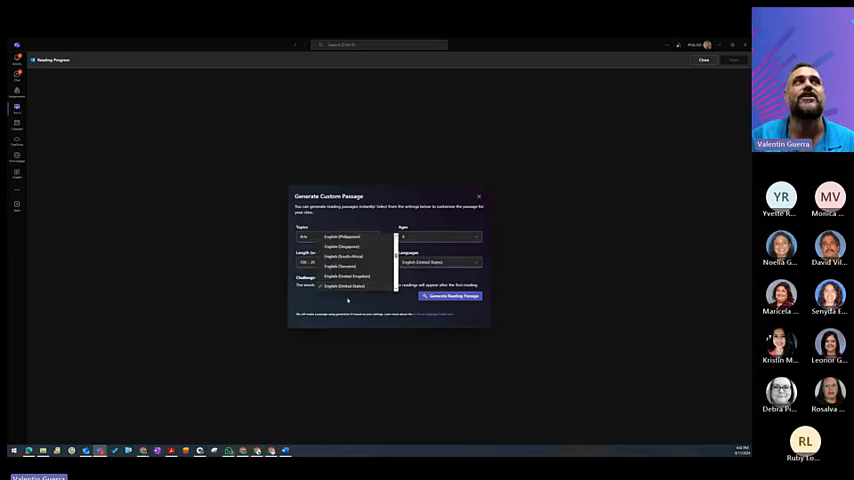
click(366, 303)
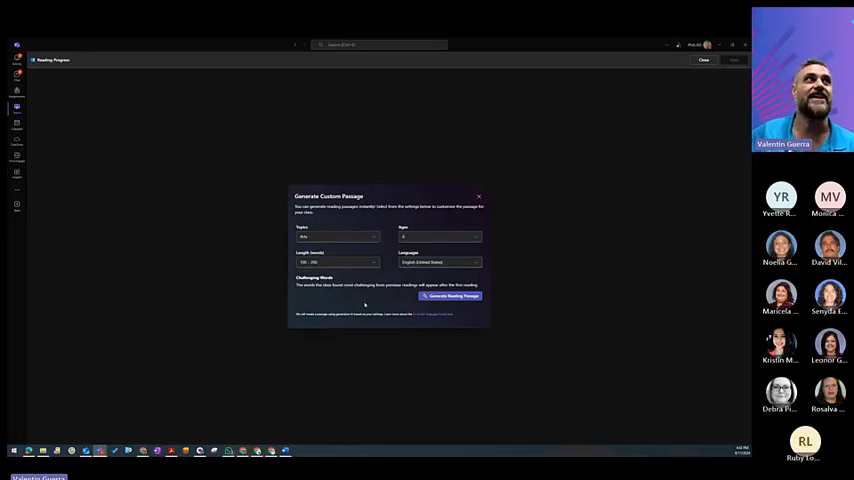
click(479, 201)
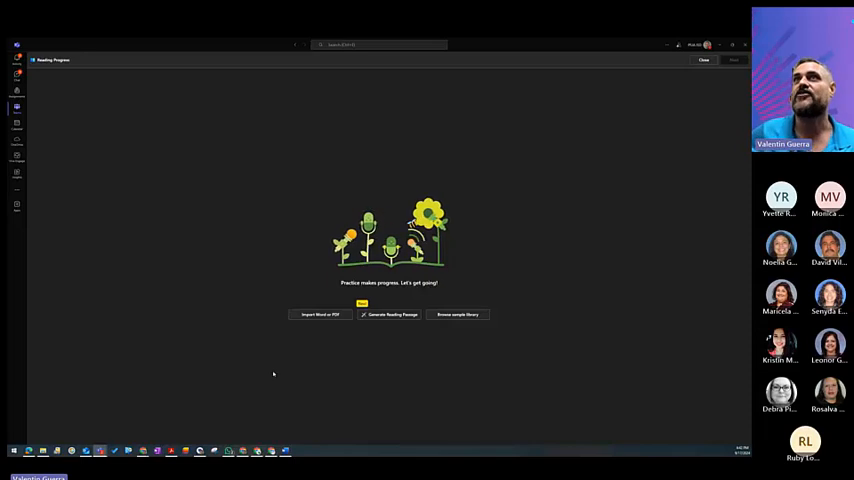
Start importing a passage file by uploading from this computer and browse My Drive.
click(318, 314)
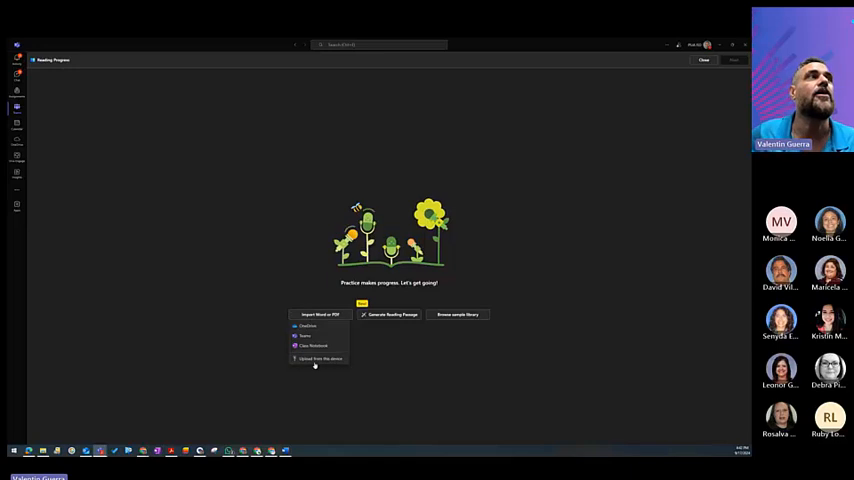
click(318, 358)
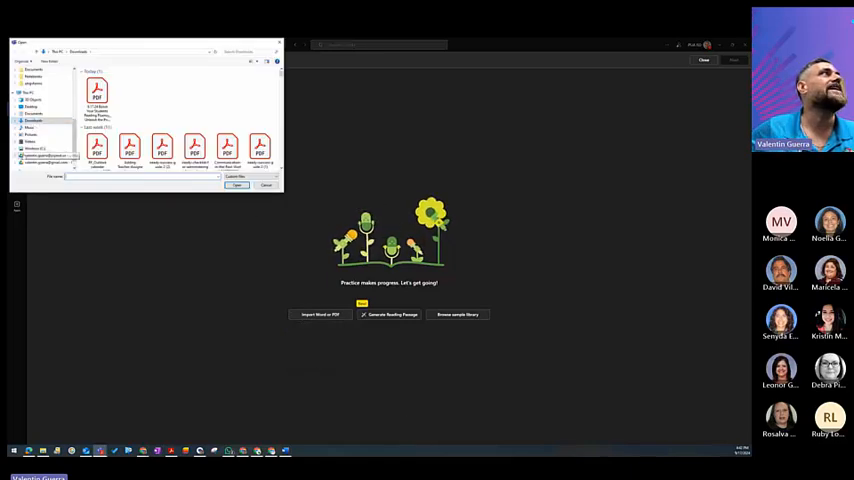
scroll(34, 122, down, 3)
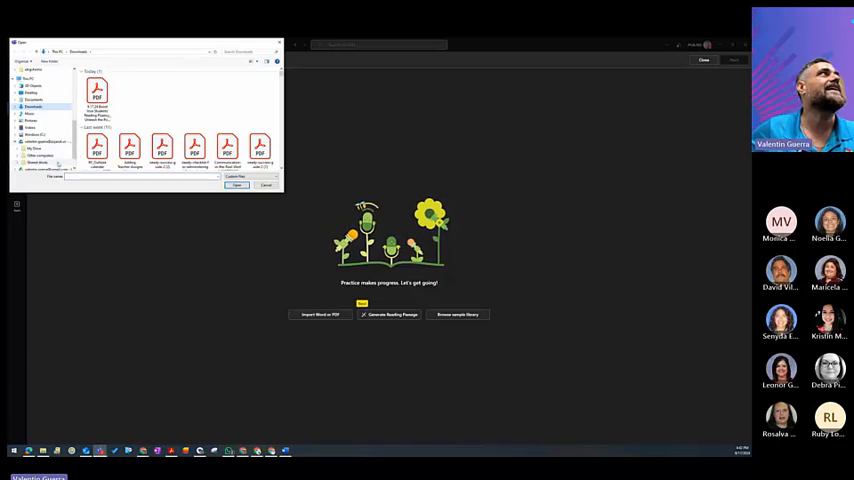
click(34, 148)
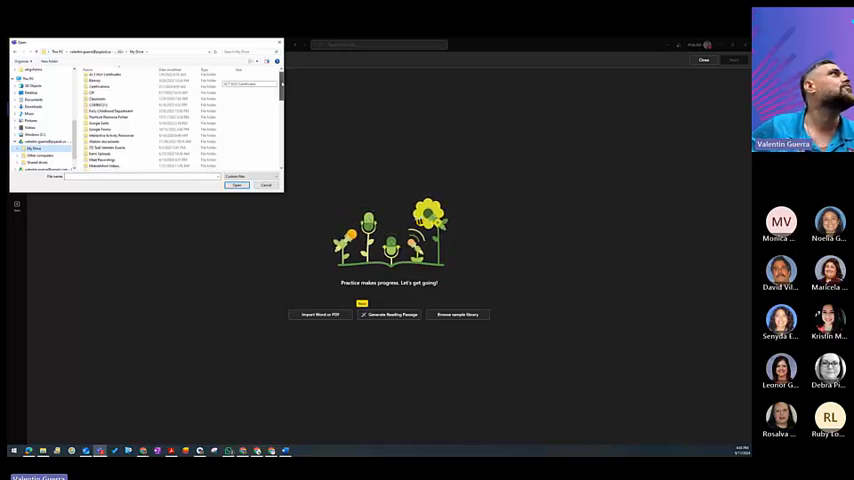
scroll(150, 120, down, 3)
scroll(150, 120, down, 3)
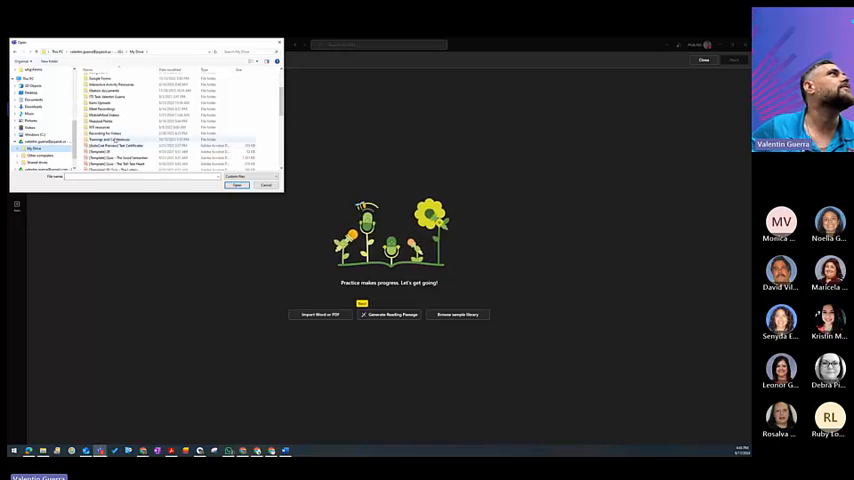
Navigate into Reading Progress Resources > SAVVAS Fluency and choose the Cold Reads PDF.
double_click(103, 137)
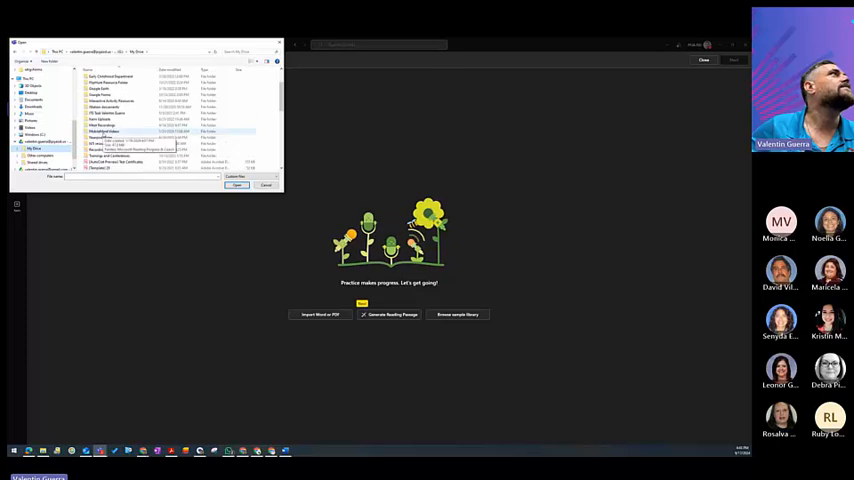
double_click(113, 113)
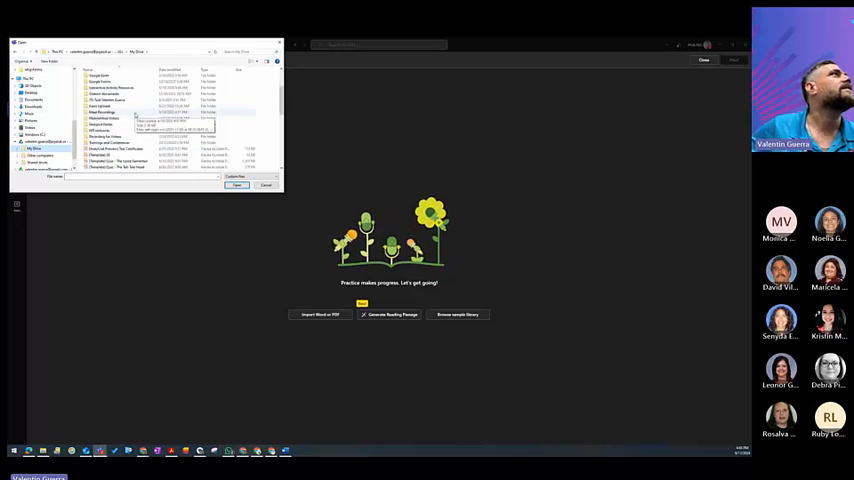
scroll(120, 120, down, 3)
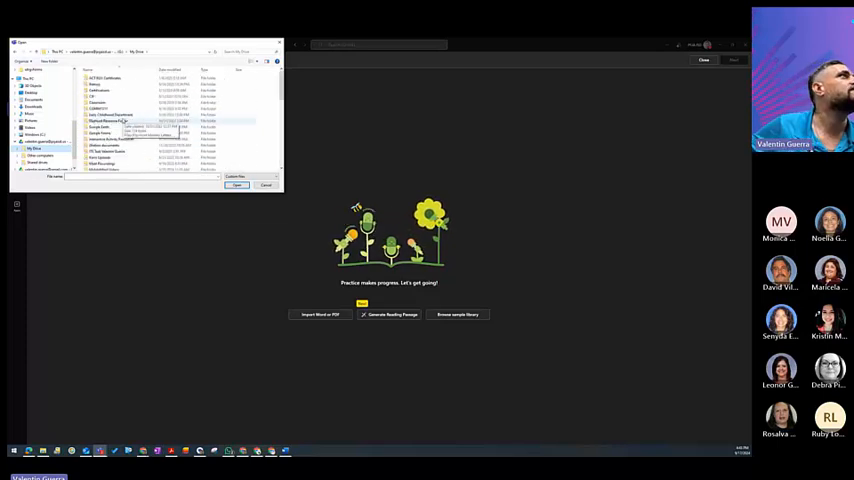
double_click(105, 160)
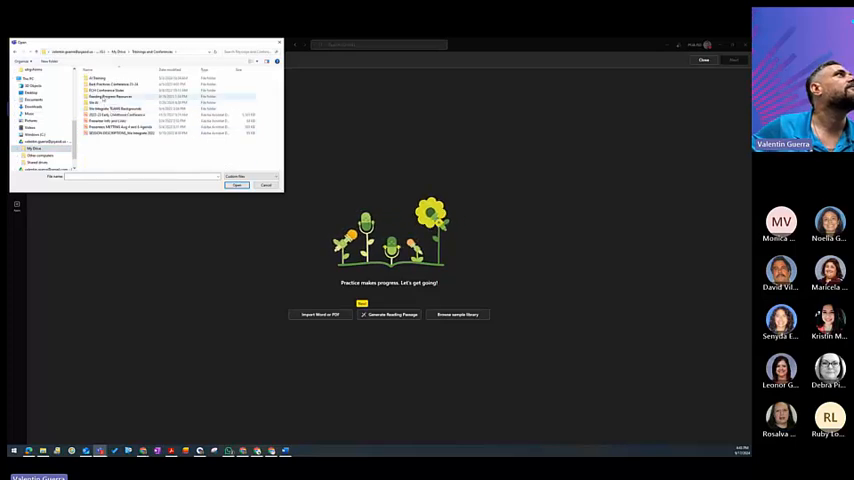
double_click(105, 108)
double_click(100, 78)
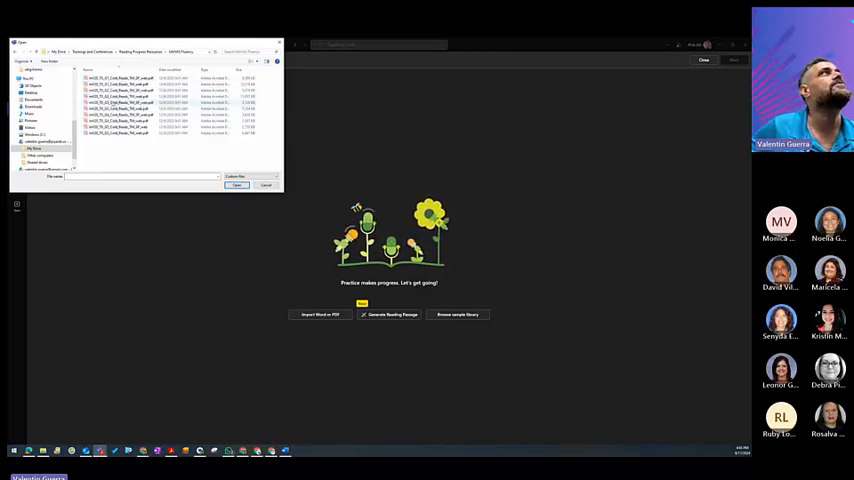
click(118, 91)
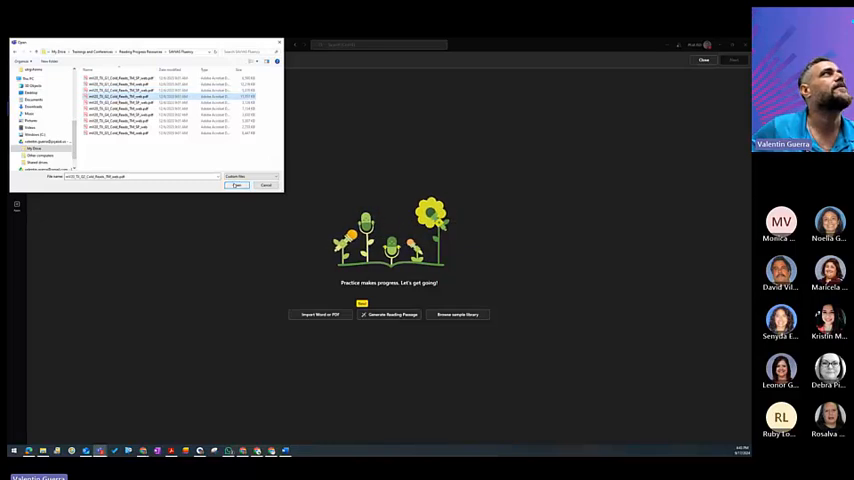
Import the chosen Cold Reads PDF, then close Reading Progress and confirm.
click(236, 186)
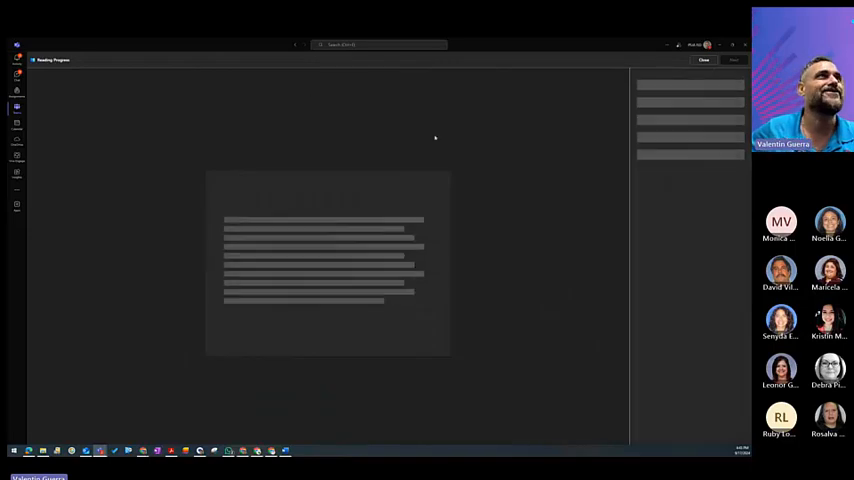
click(704, 60)
click(451, 259)
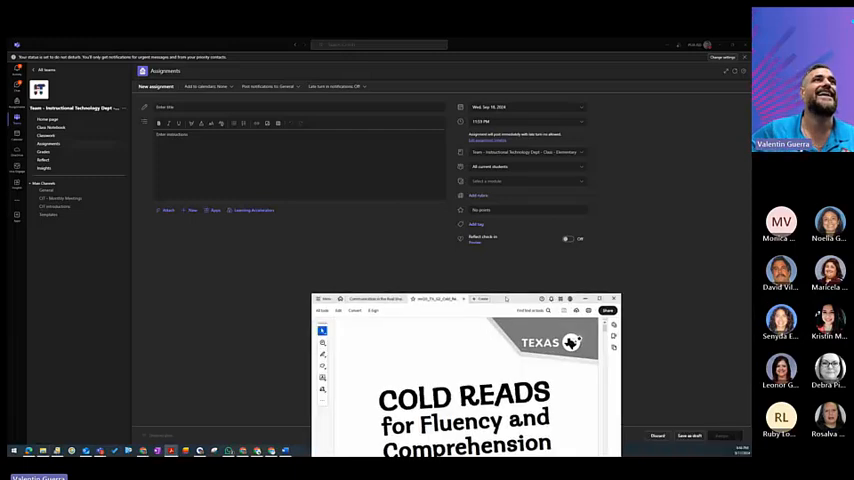
Maximize the PDF and select the Breakfast in Bed story text.
drag(507, 299, 422, 40)
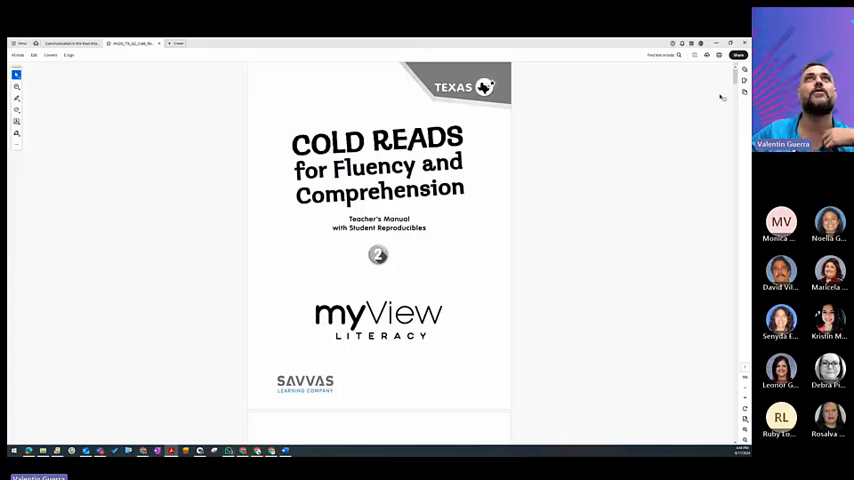
drag(735, 78, 735, 212)
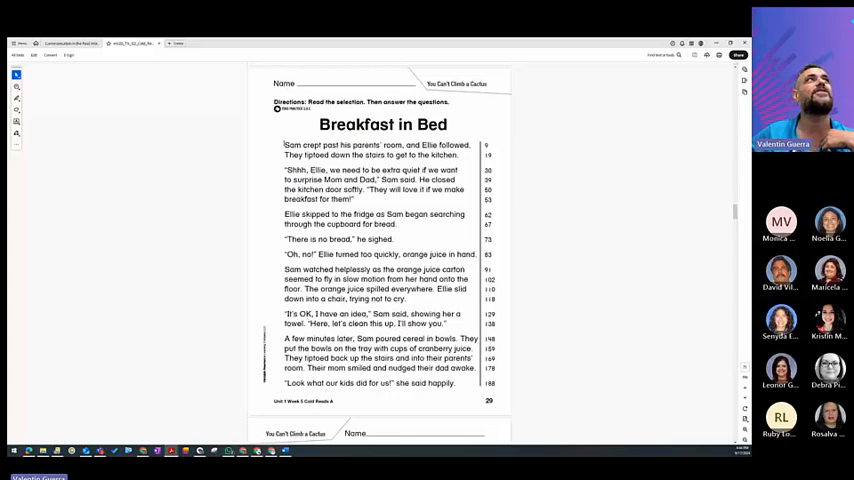
drag(285, 145, 458, 383)
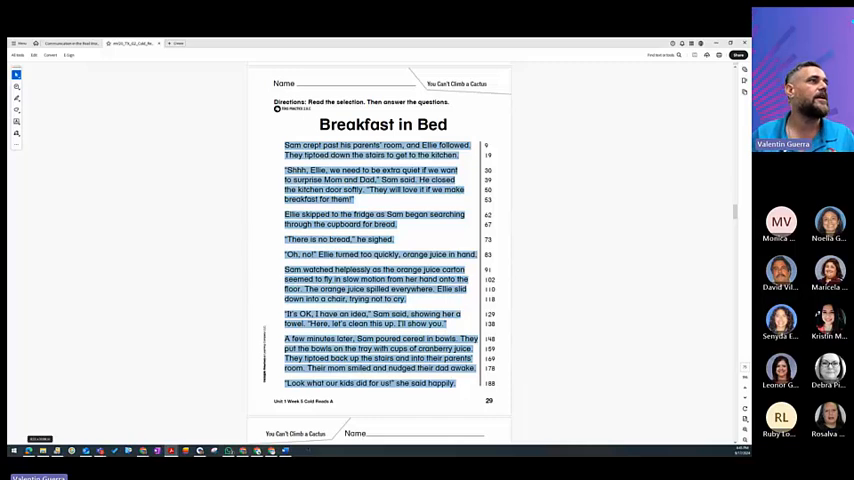
mouse_move(286, 451)
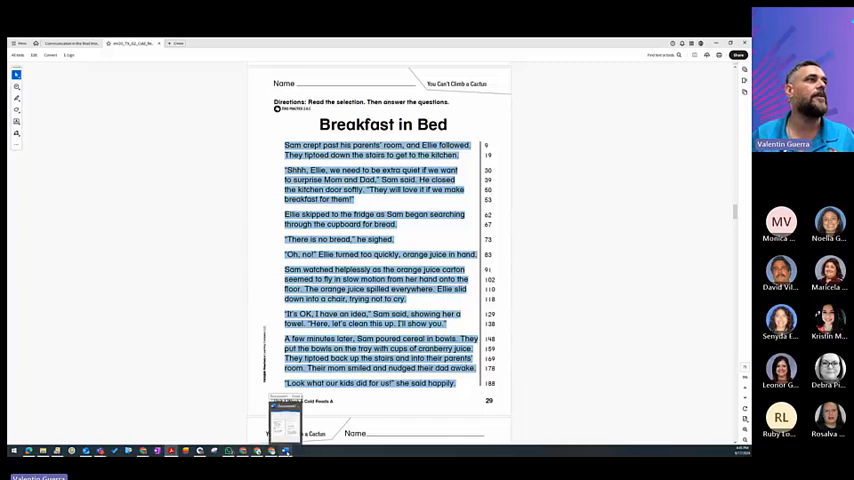
Start a new Word document and paste the Breakfast in Bed passage into it.
right_click(285, 452)
click(270, 322)
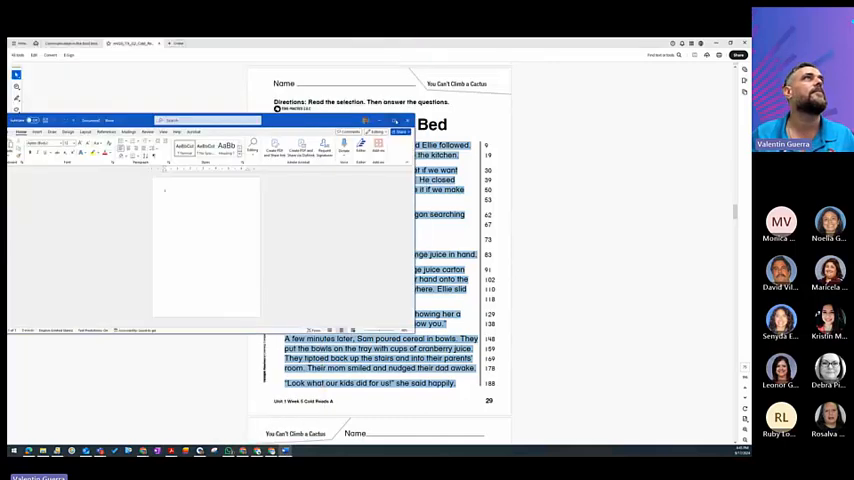
double_click(300, 44)
key(ctrl+v)
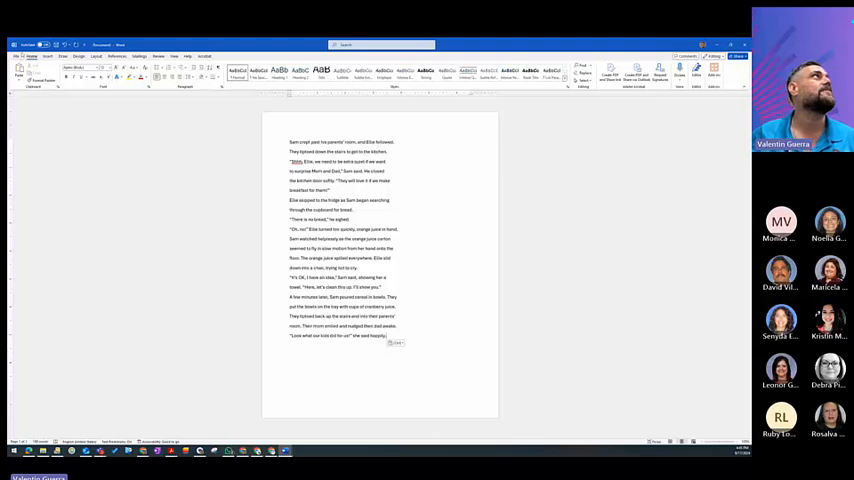
Begin Save As to This PC and copy the title Breakfast in Bed from the PDF.
click(18, 57)
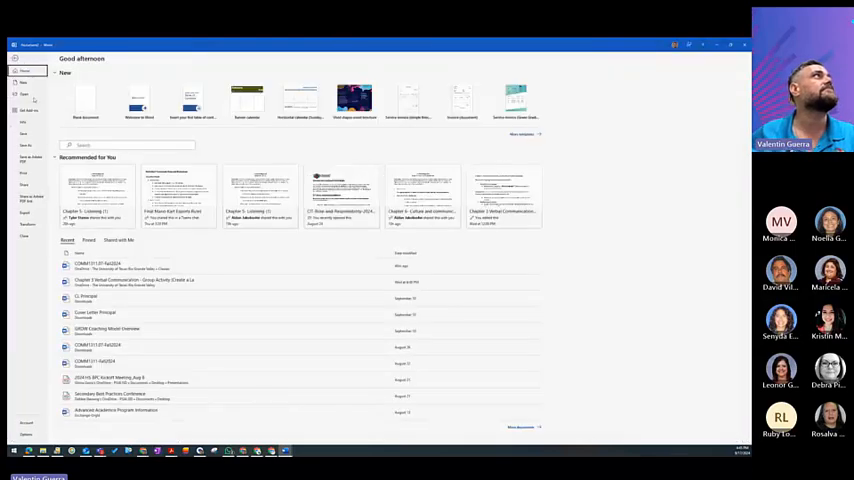
click(24, 145)
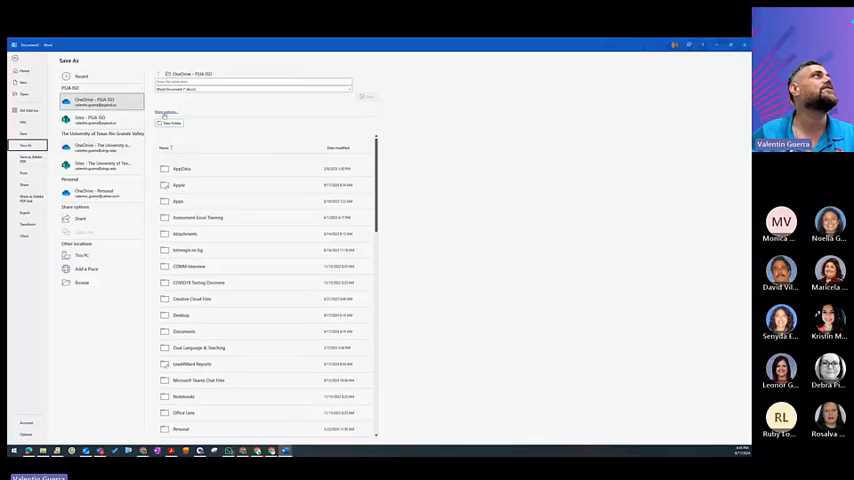
click(80, 255)
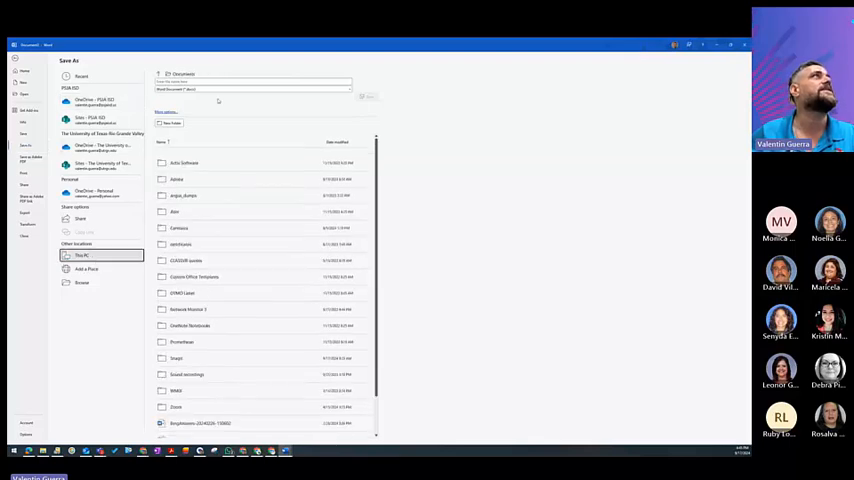
mouse_move(285, 451)
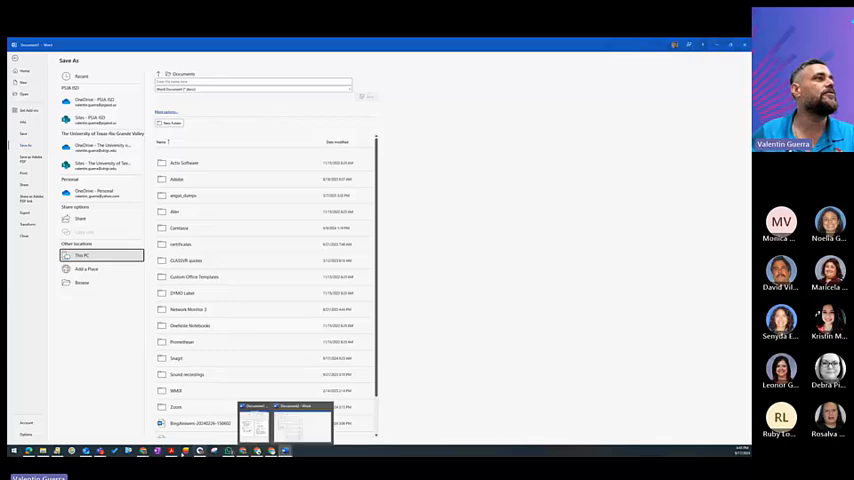
click(203, 425)
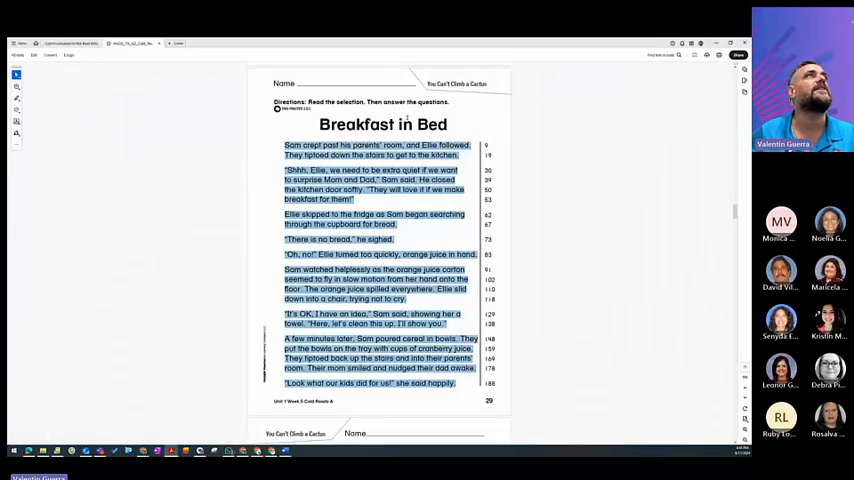
triple_click(405, 124)
key(ctrl+c)
Save the document under the name Breakfast in Bed and return to Teams.
key(alt+Tab)
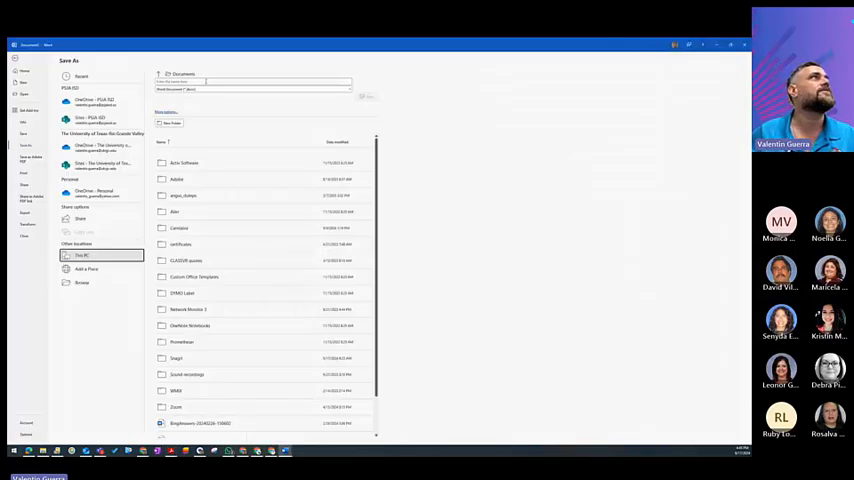
key(ctrl+v)
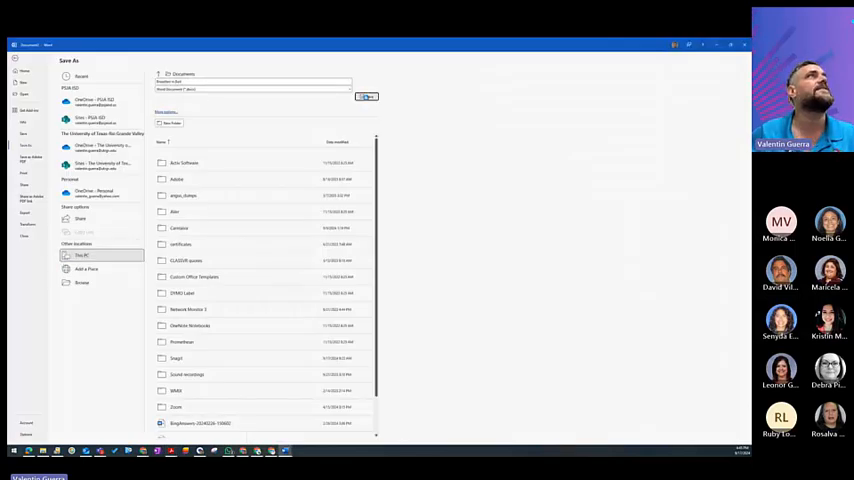
click(367, 97)
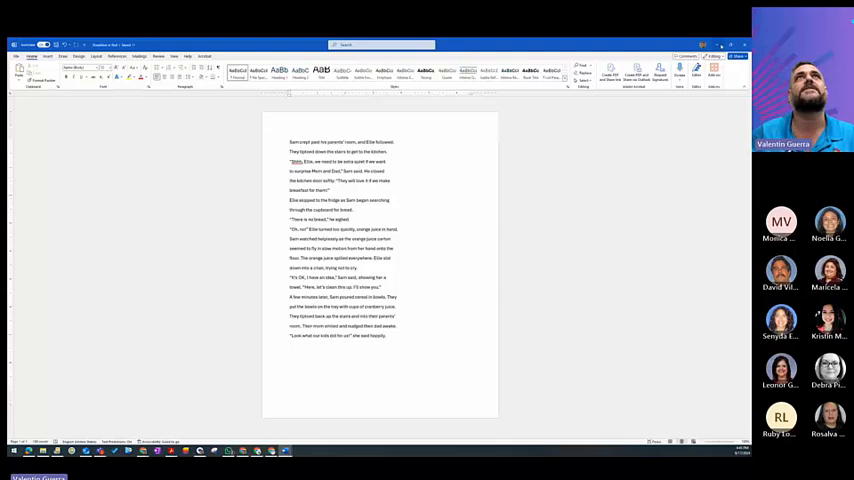
key(alt+Tab)
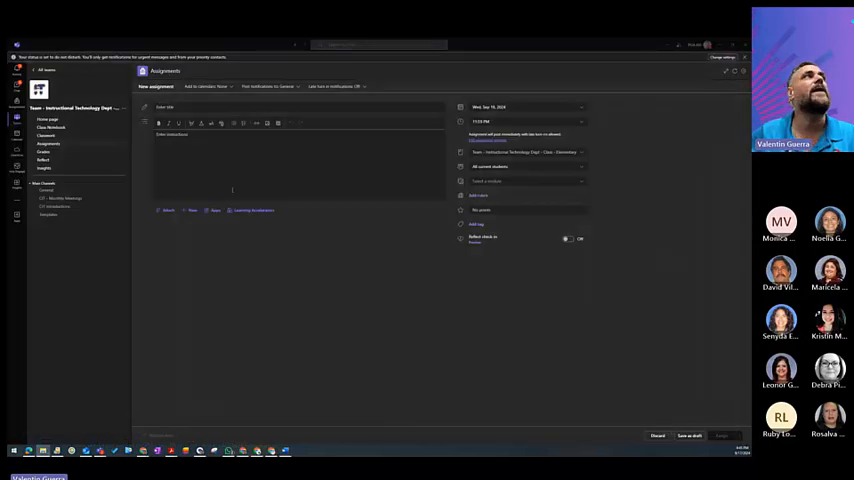
Reopen Reading Progress and start uploading a passage from the Downloads folder.
click(245, 213)
click(246, 224)
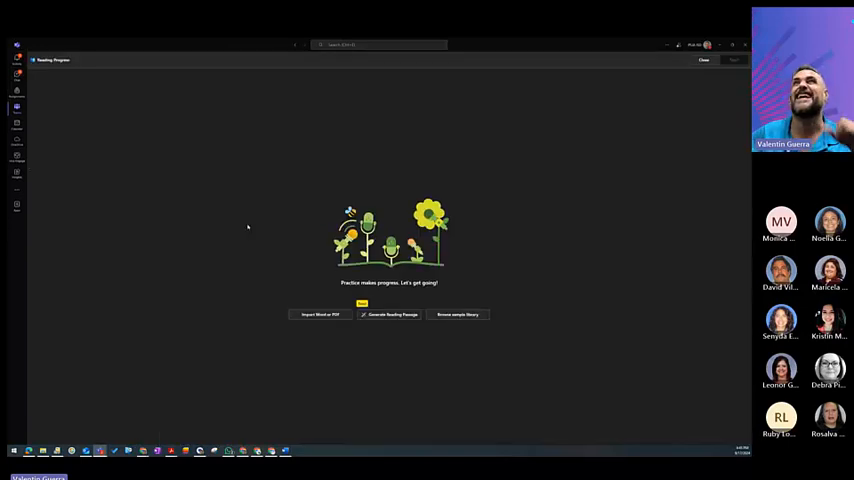
click(316, 315)
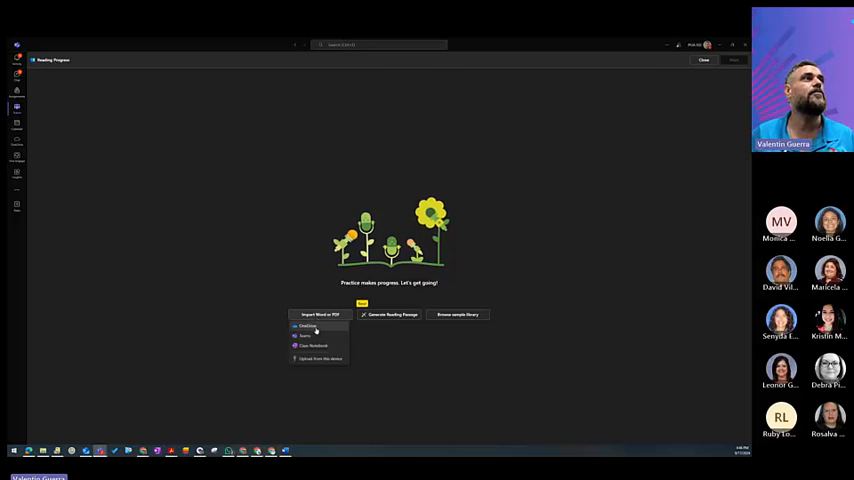
click(318, 357)
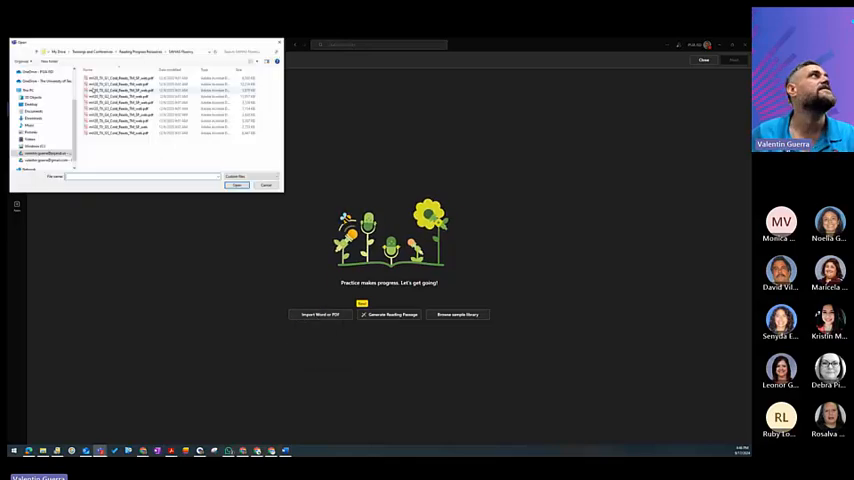
click(33, 118)
Toggle the file type filter, then open the Breakfast in Bed document from Word's recent files.
click(240, 176)
click(240, 190)
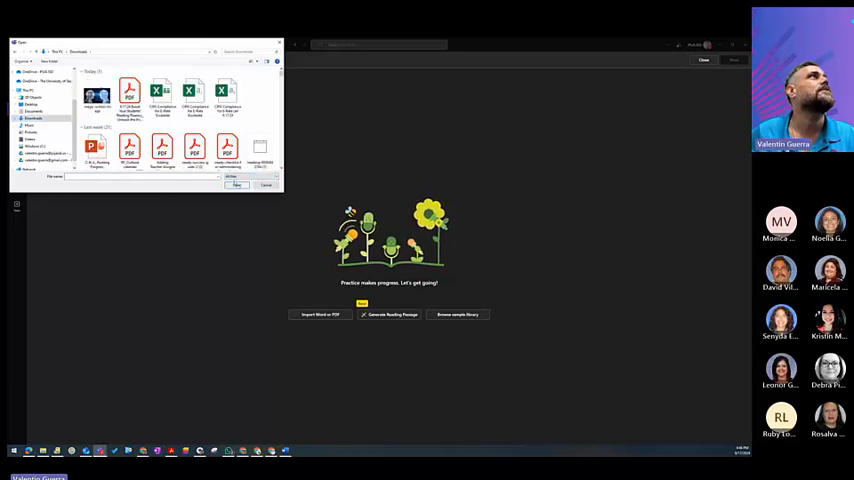
click(240, 176)
click(240, 182)
right_click(285, 450)
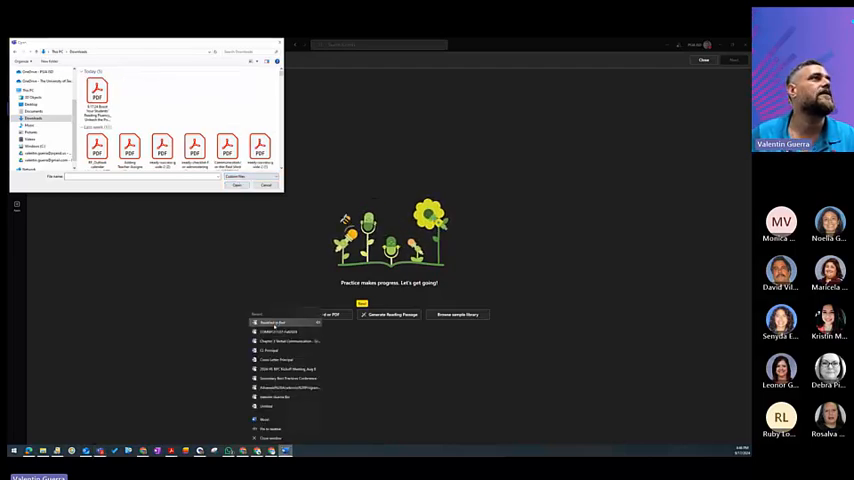
click(275, 331)
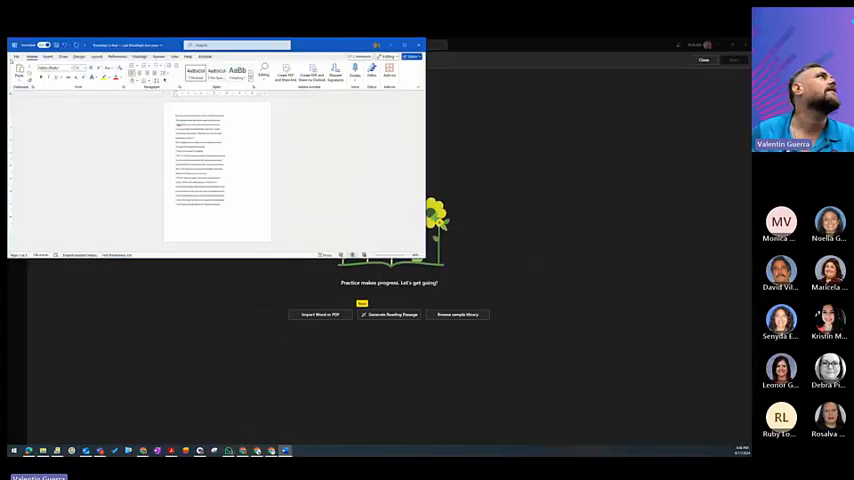
Save a copy of Breakfast in Bed into Downloads and close Word.
click(18, 57)
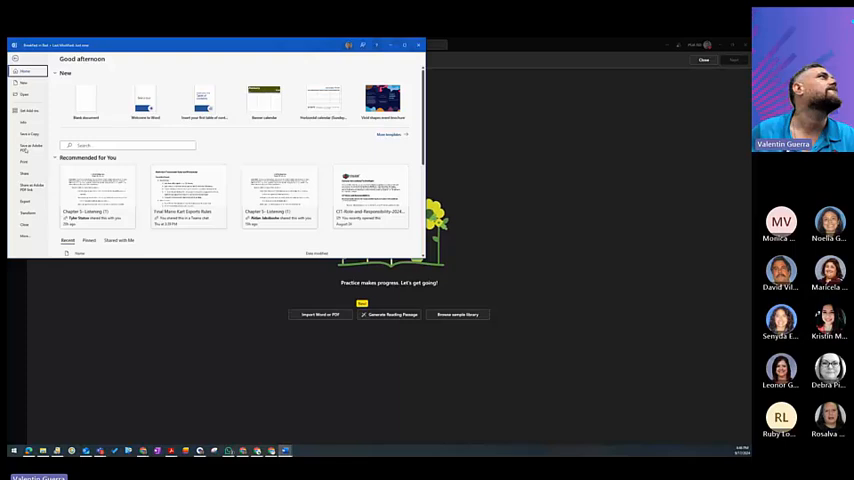
click(29, 134)
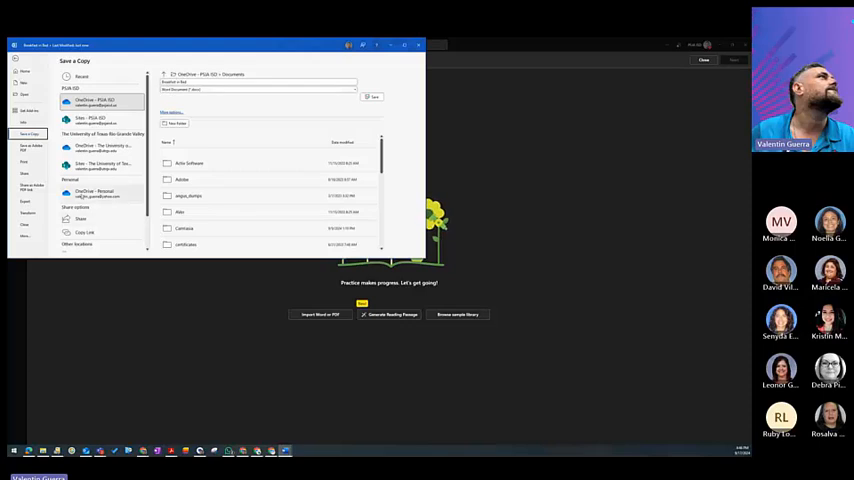
scroll(87, 160, down, 2)
click(82, 216)
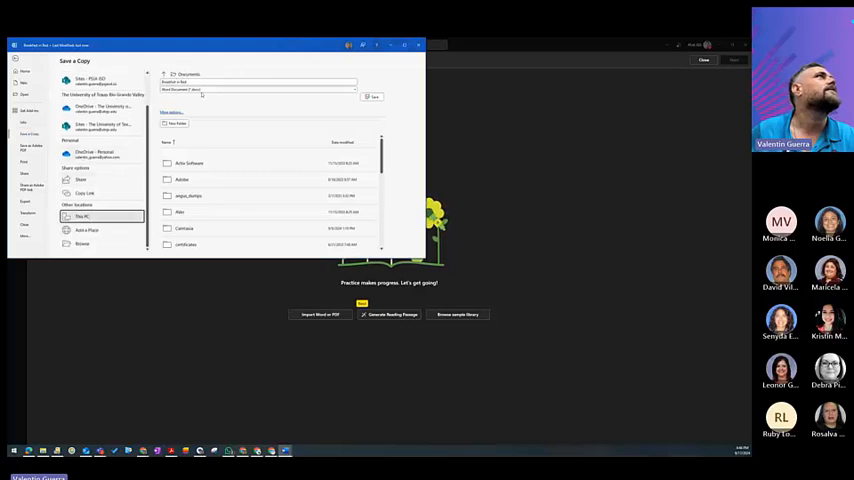
scroll(221, 172, down, 3)
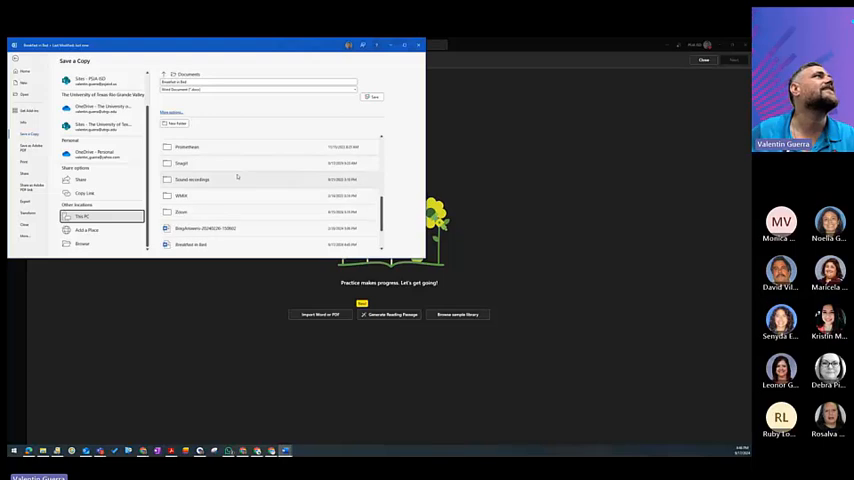
scroll(221, 172, down, 3)
scroll(221, 172, up, 5)
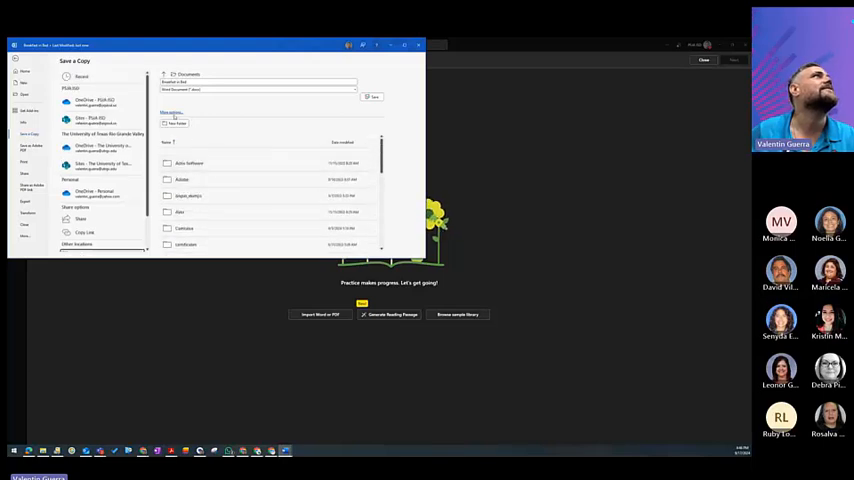
click(170, 112)
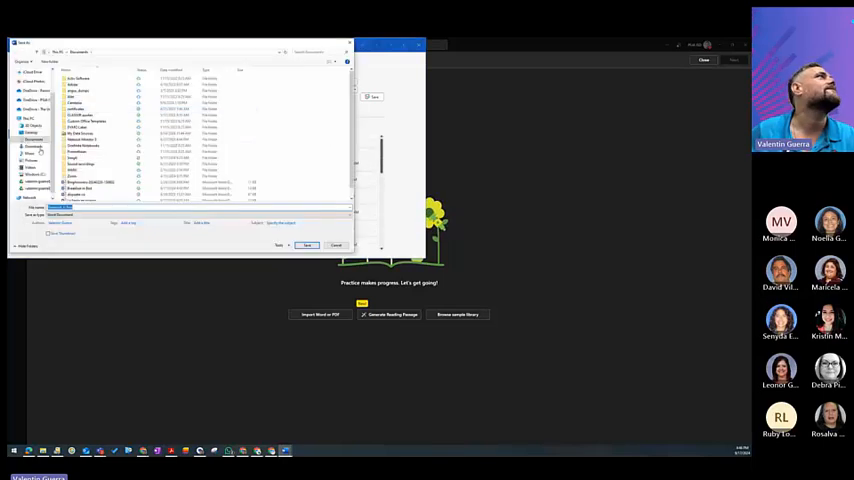
click(27, 101)
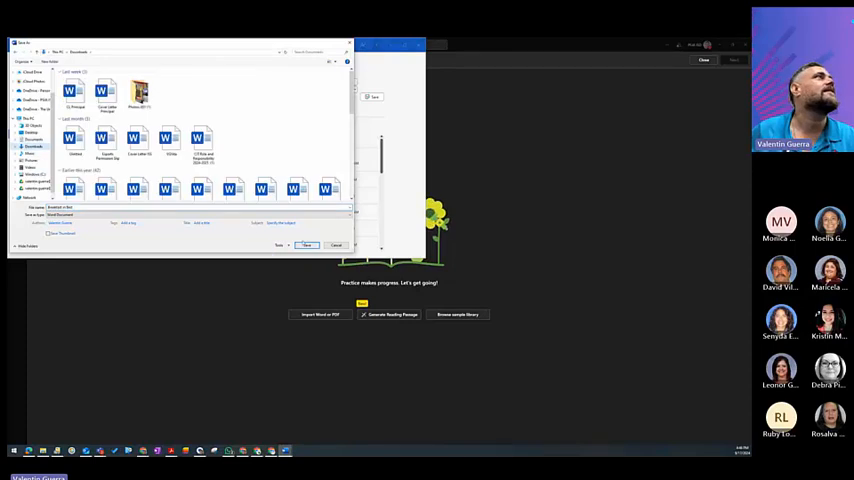
click(305, 245)
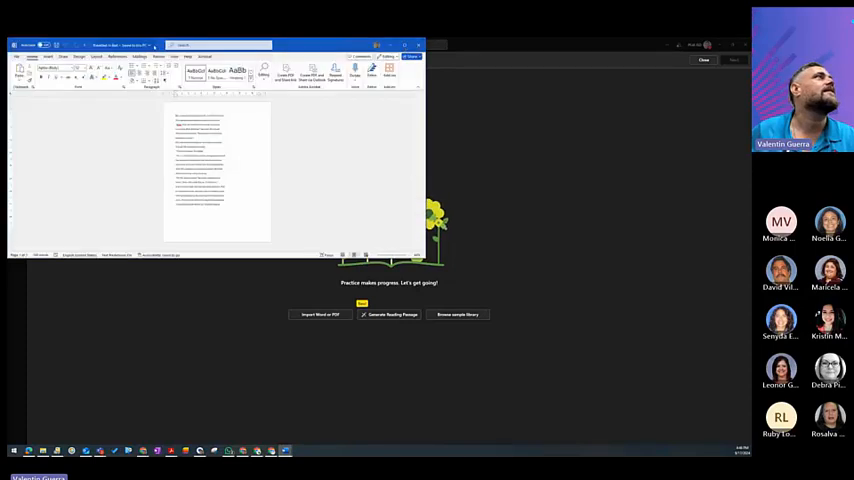
click(404, 109)
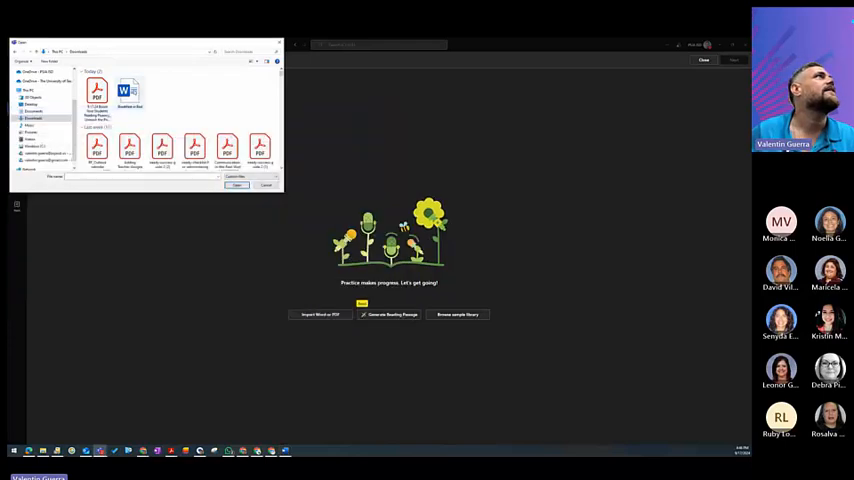
Import the Breakfast in Bed Word file as the 157-word Reading Progress passage.
click(236, 186)
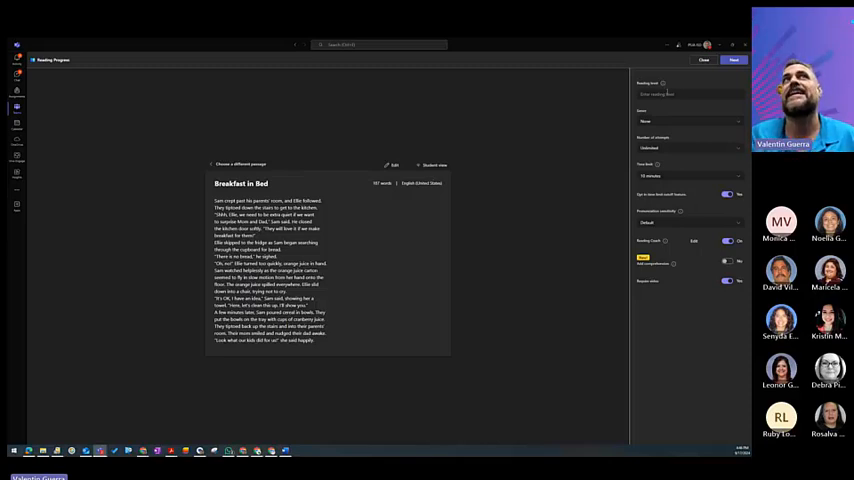
click(681, 121)
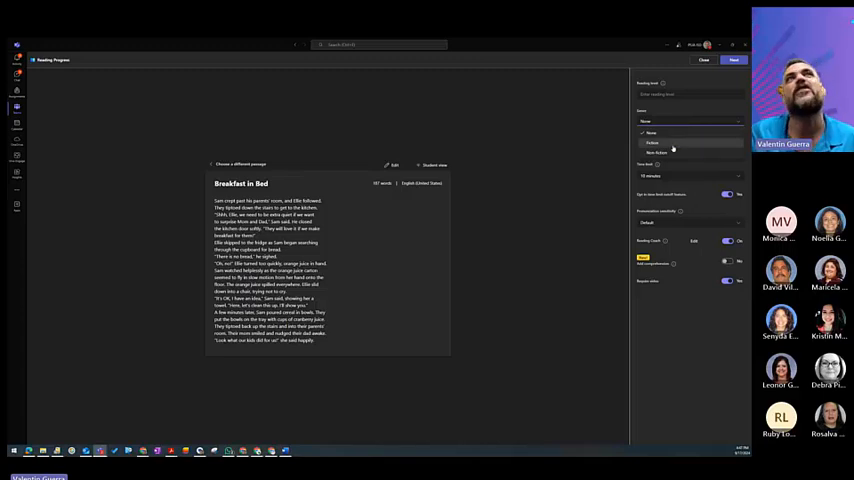
Set the genre to Fiction and the time limit to 1 minute.
click(673, 143)
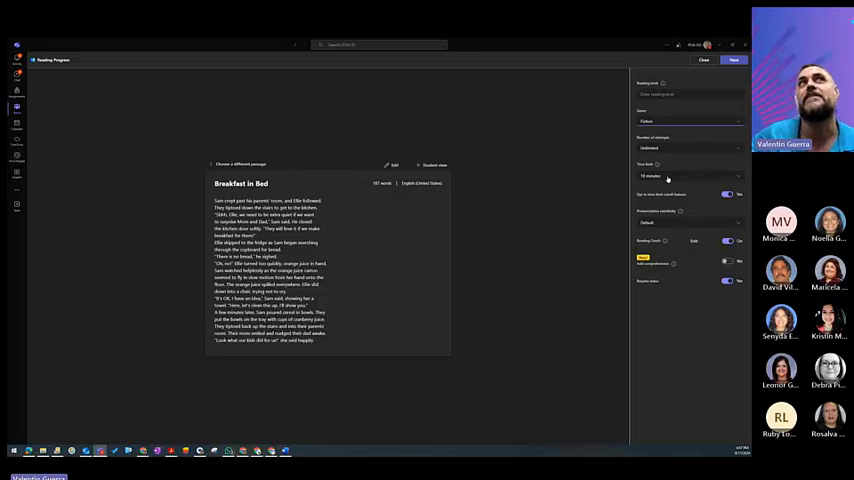
click(668, 176)
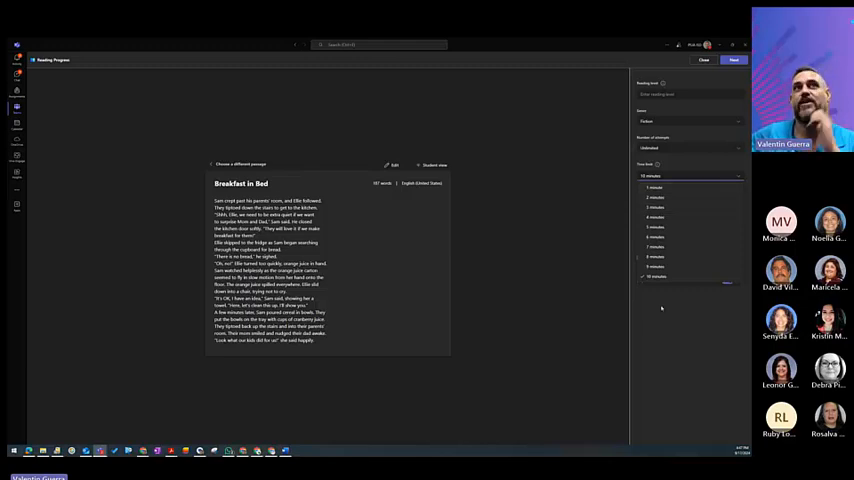
click(660, 188)
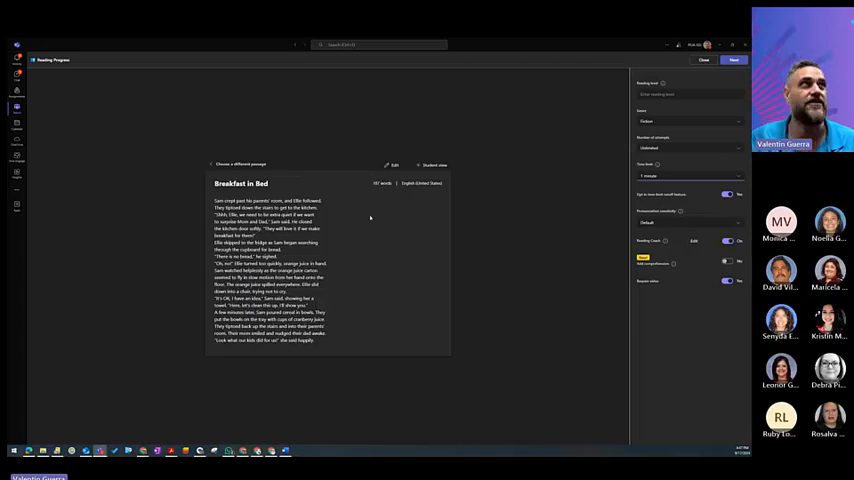
Change the time limit to 2 minutes.
click(650, 177)
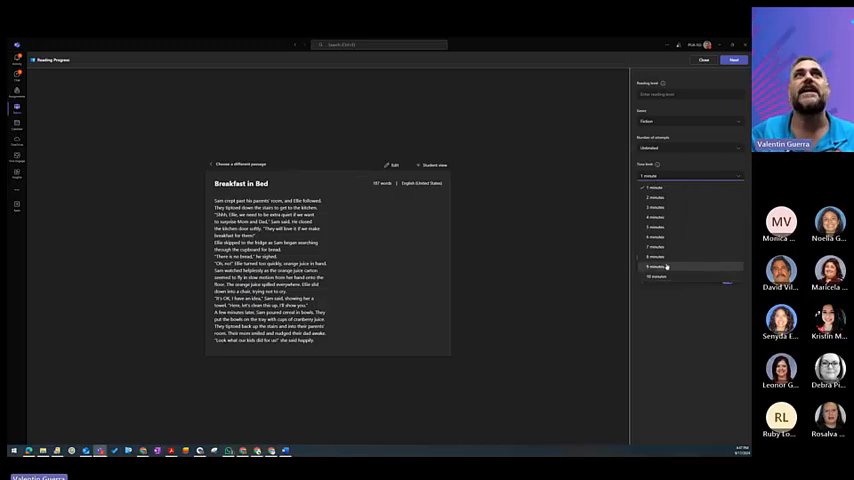
click(658, 198)
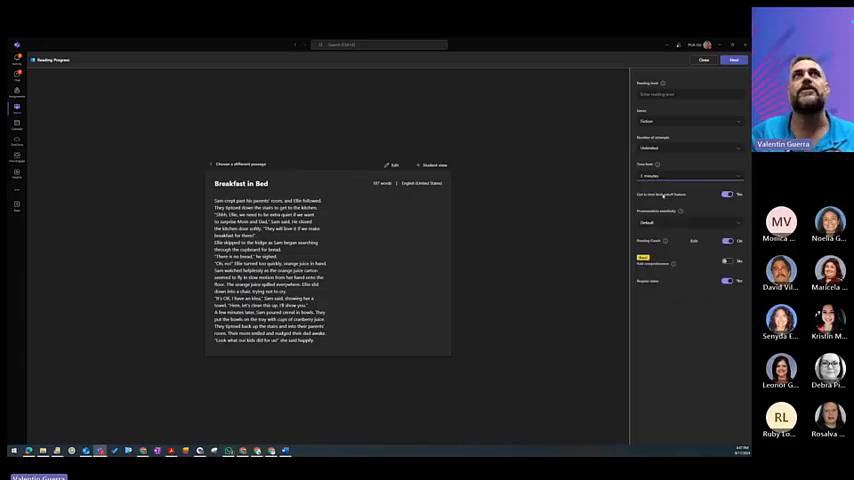
click(655, 226)
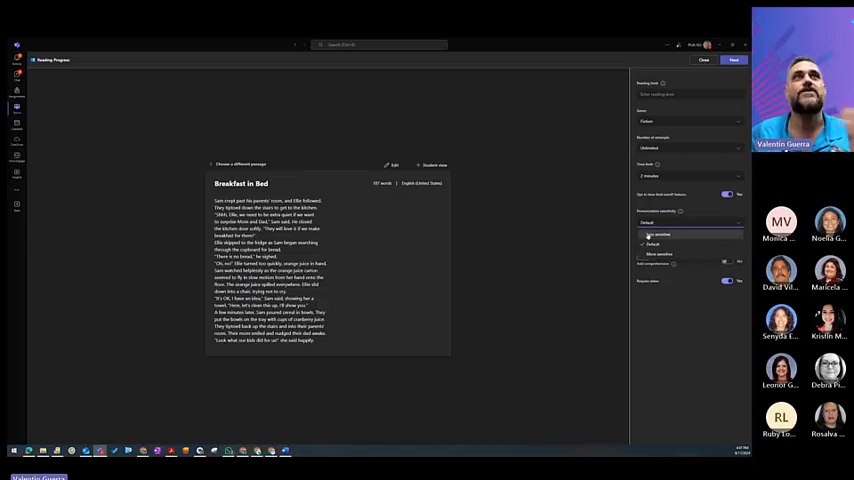
click(694, 336)
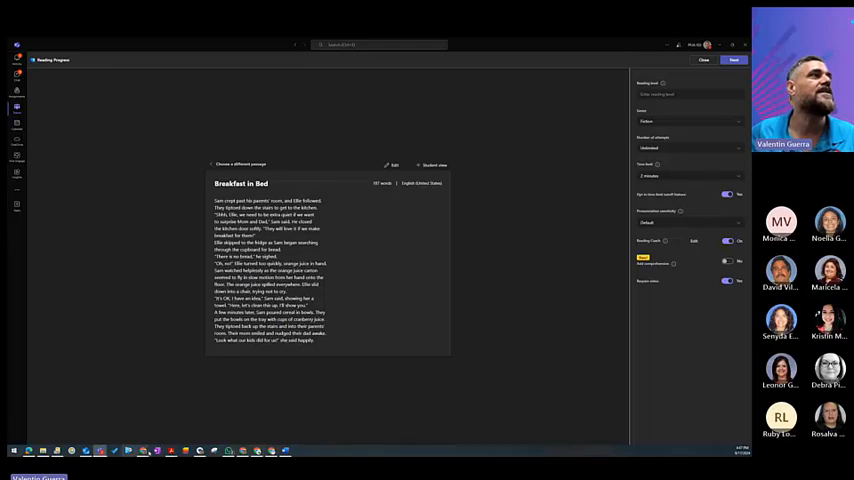
View the passage's comprehension question pages in the PDF, then close Acrobat.
mouse_move(170, 450)
click(140, 425)
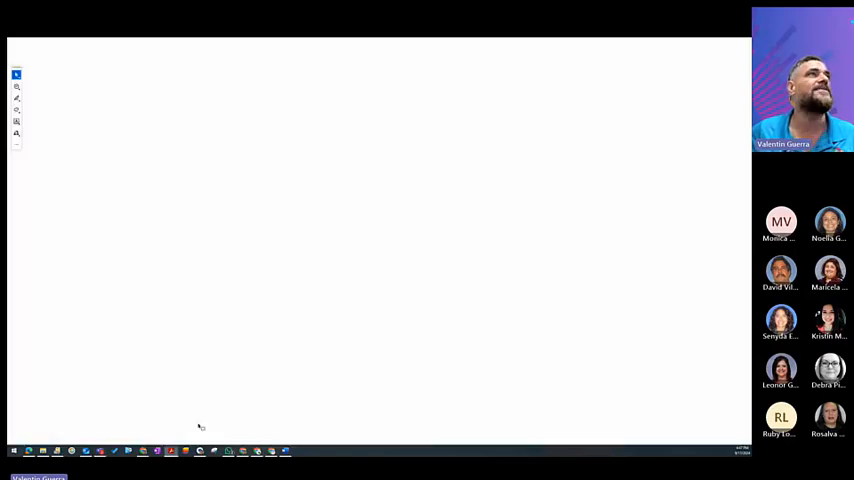
scroll(380, 250, down, 2)
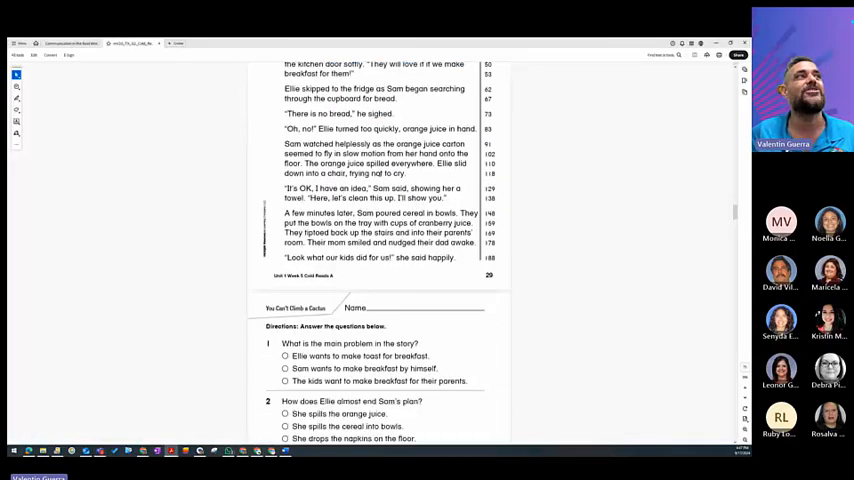
scroll(380, 250, down, 4)
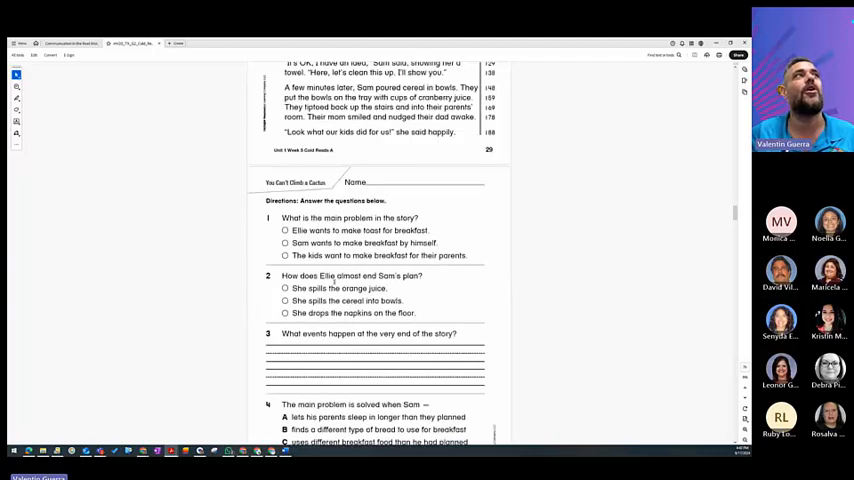
scroll(380, 280, down, 2)
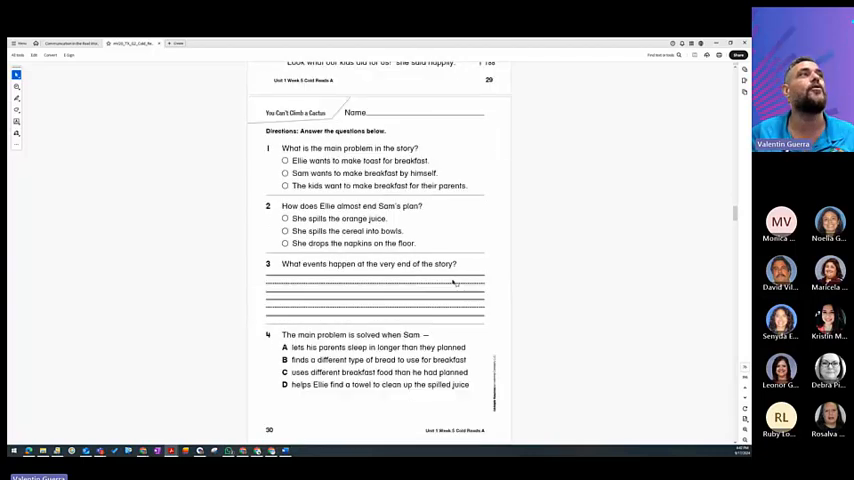
scroll(453, 283, down, 1)
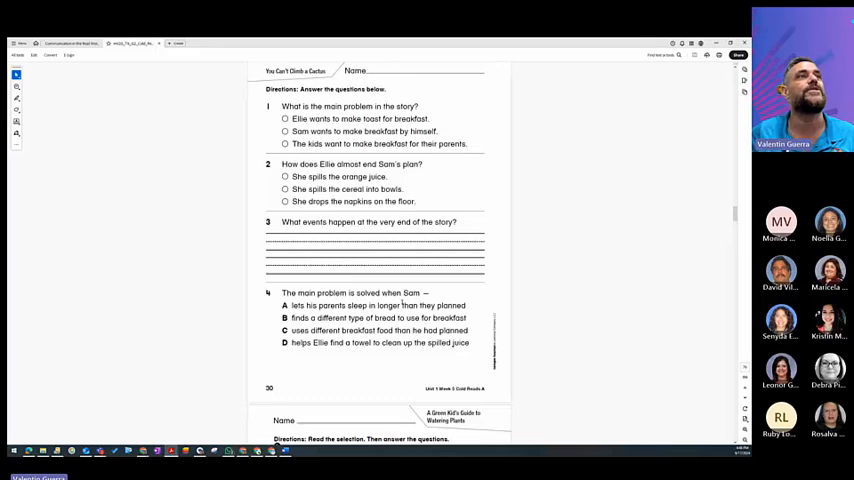
scroll(390, 295, down, 1)
scroll(390, 295, up, 1)
scroll(387, 291, up, 1)
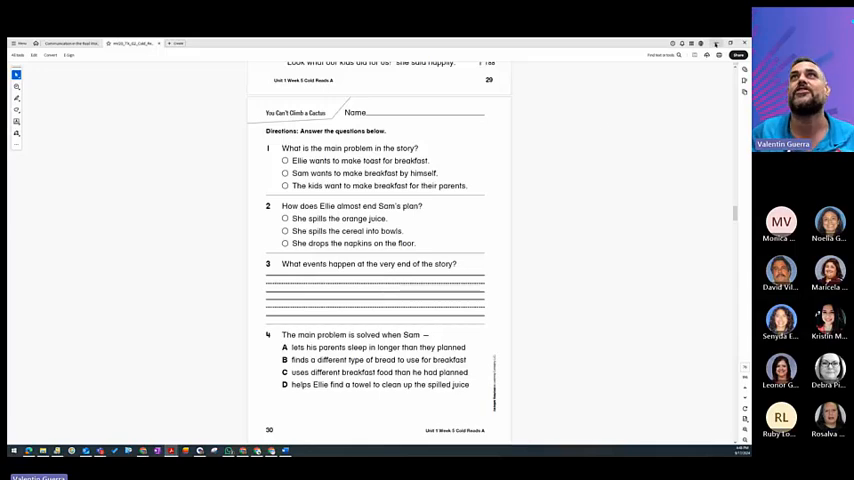
click(715, 44)
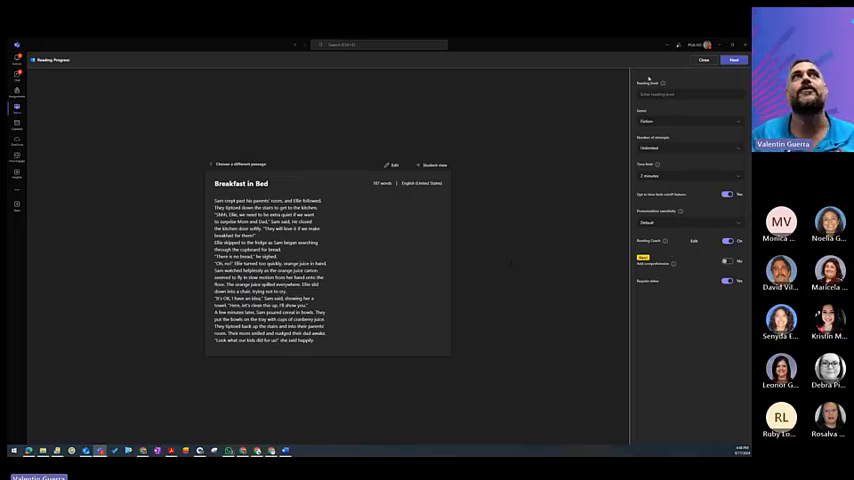
Preview Breakfast in Bed in student view, exit, and continue to the New assignment form.
click(433, 165)
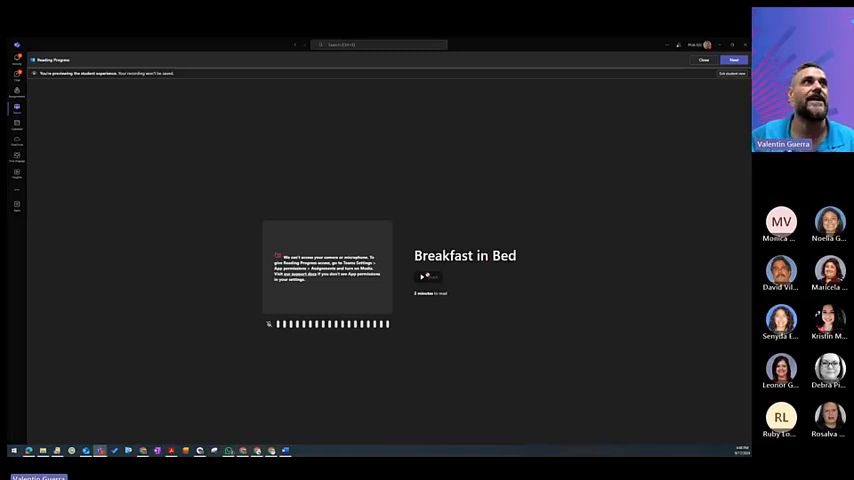
click(732, 73)
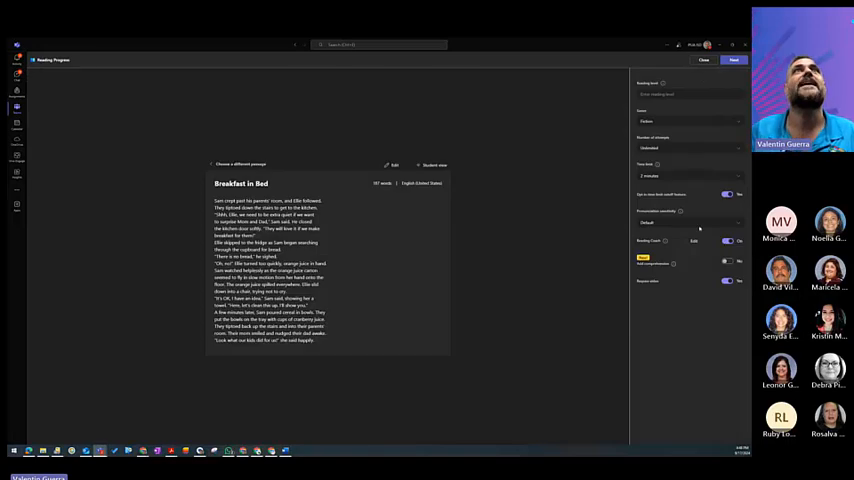
click(734, 60)
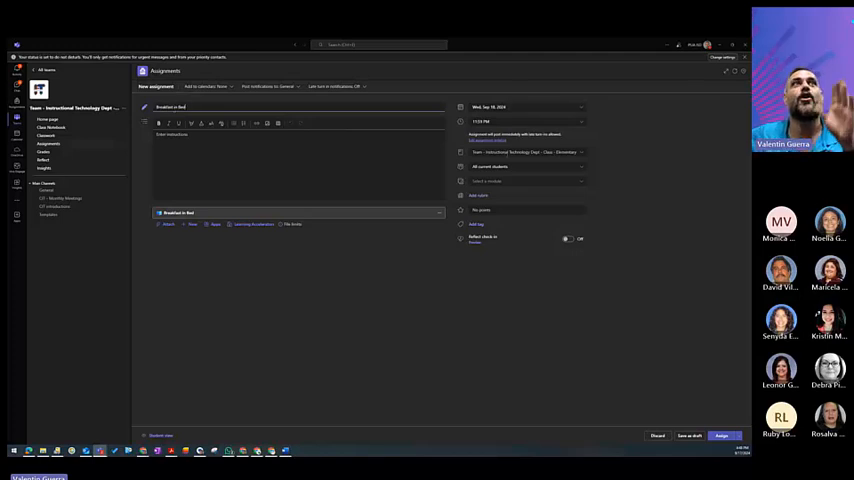
Set the due date to Wed, Sep 18 at 5:00 PM and show the Assign choices.
click(503, 108)
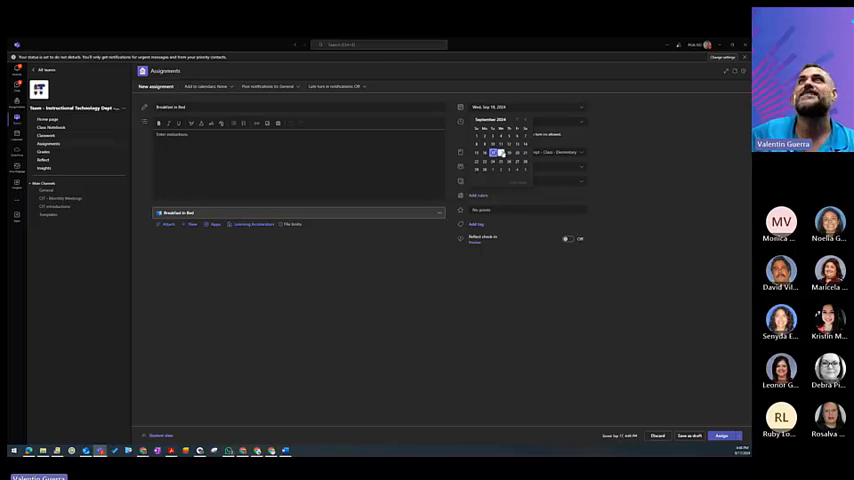
click(502, 152)
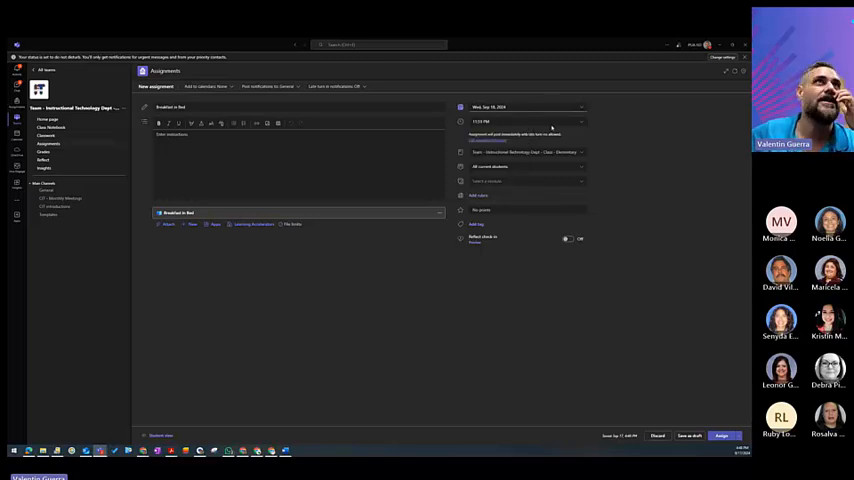
click(581, 124)
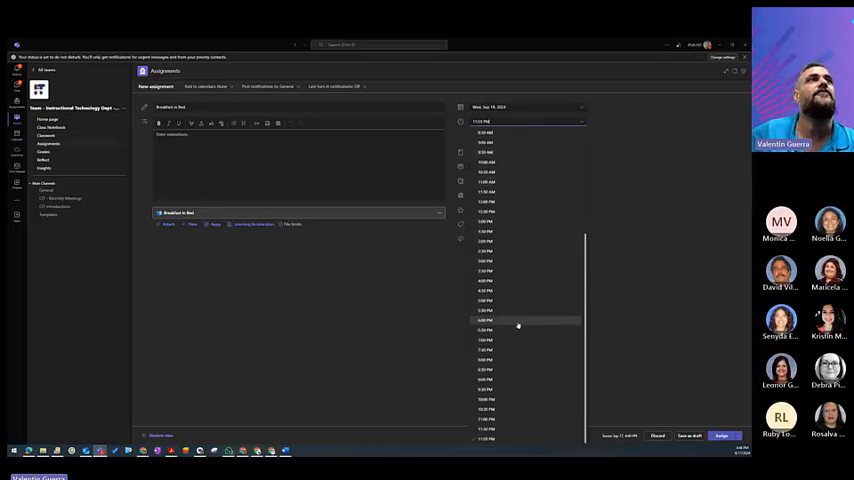
click(488, 301)
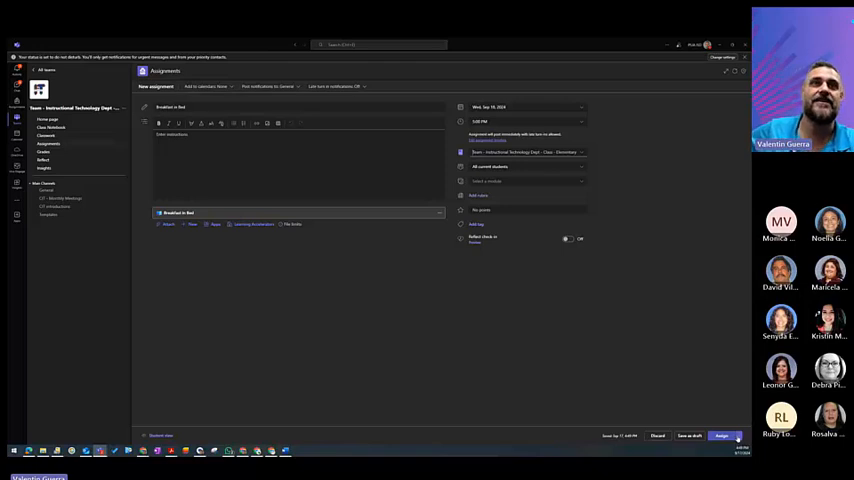
click(738, 437)
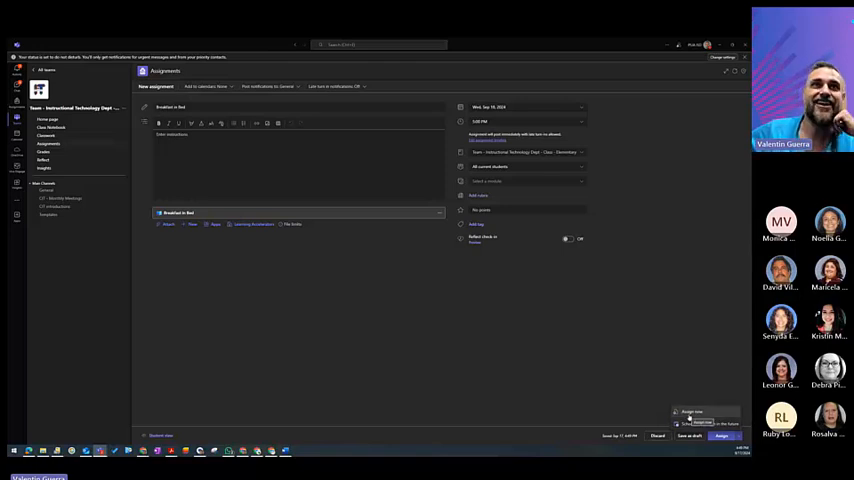
Assign Breakfast in Bed now and open its student turn-in status list.
click(688, 417)
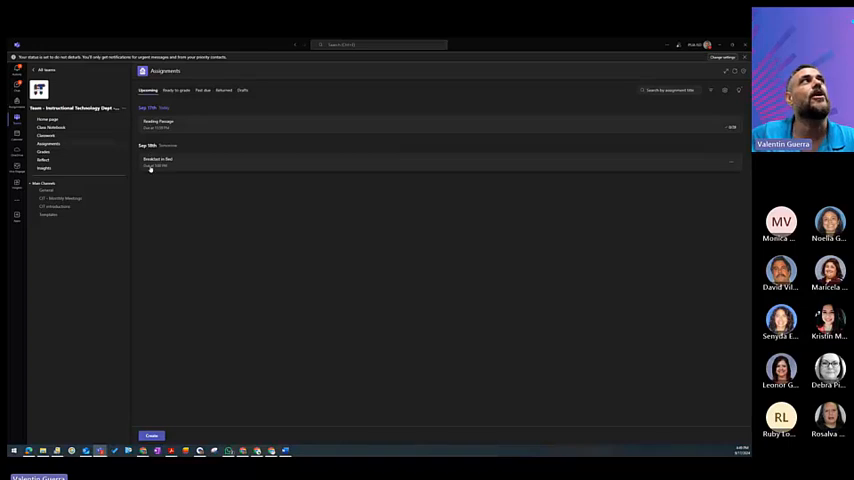
click(731, 166)
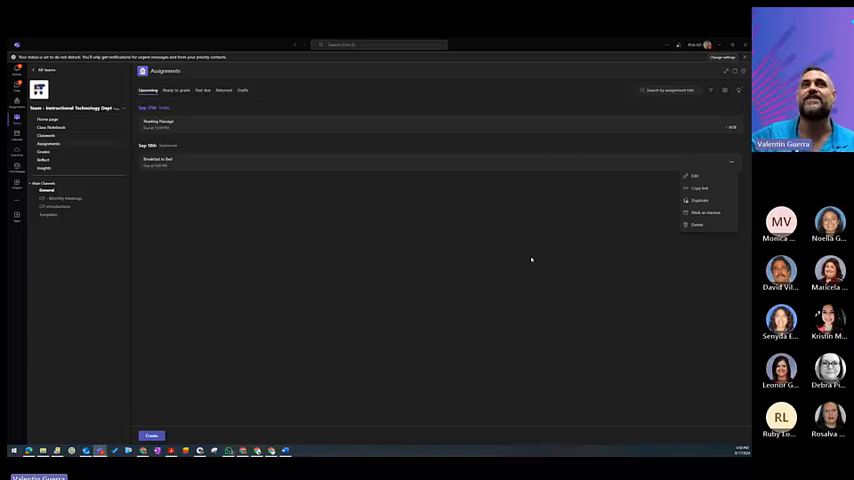
click(193, 162)
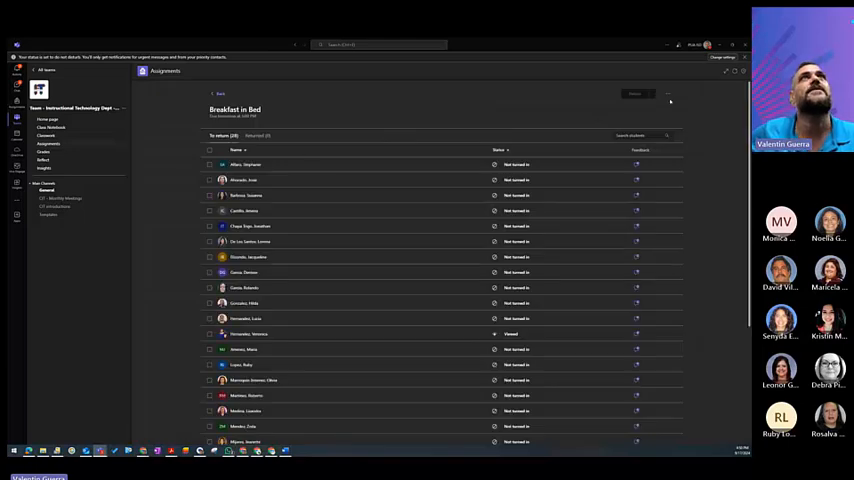
Preview Breakfast in Bed in Student view, close the passage, and return to the Teams overview.
click(668, 94)
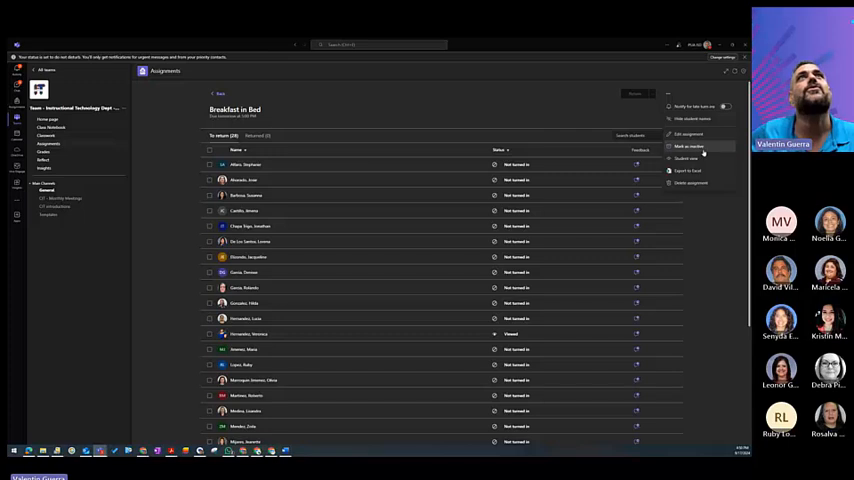
click(701, 160)
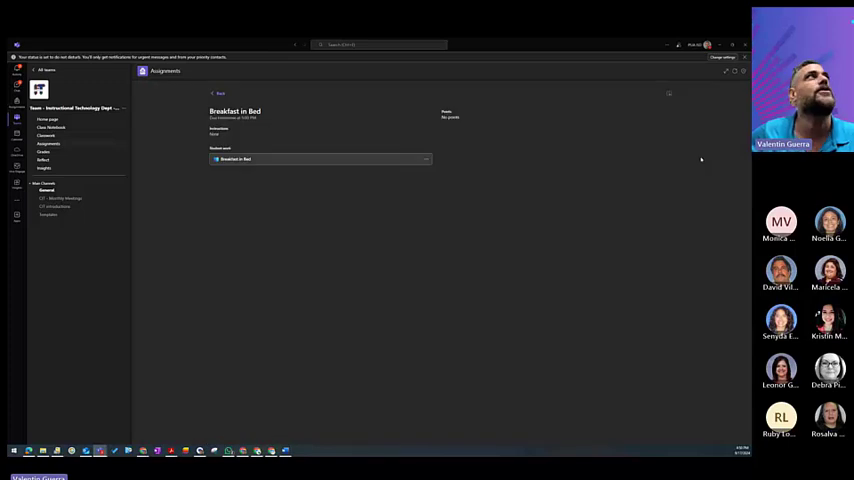
click(242, 162)
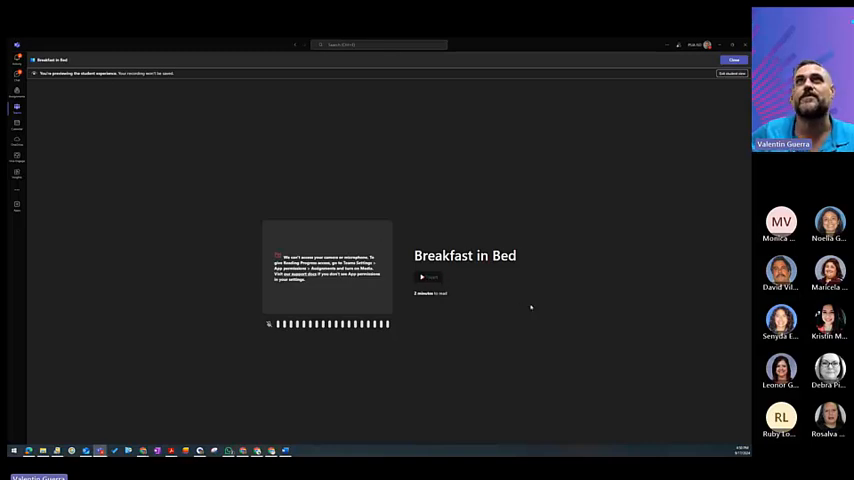
key(Escape)
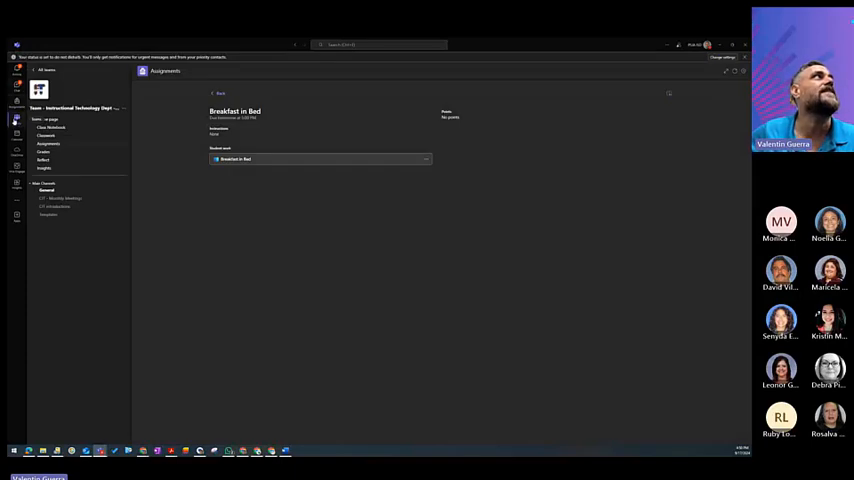
click(16, 78)
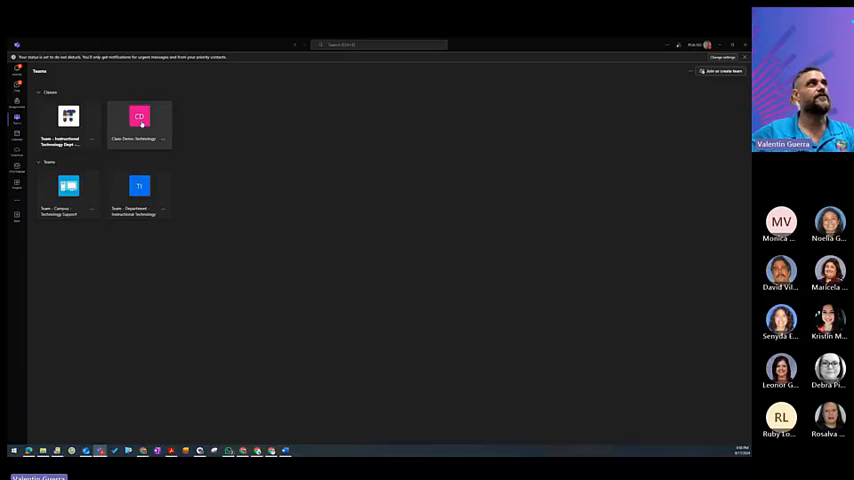
Go to Class Demo Technology's past-due assignments and open A Baby Polar Bear Grows Up.
click(142, 123)
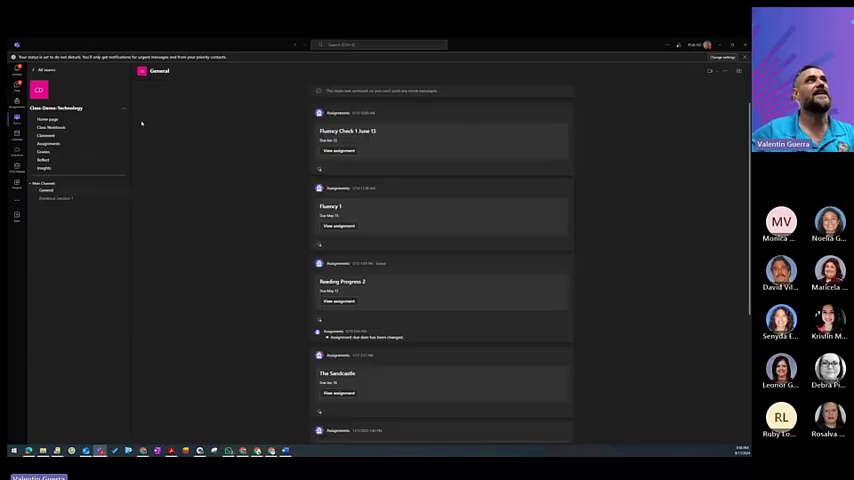
click(53, 145)
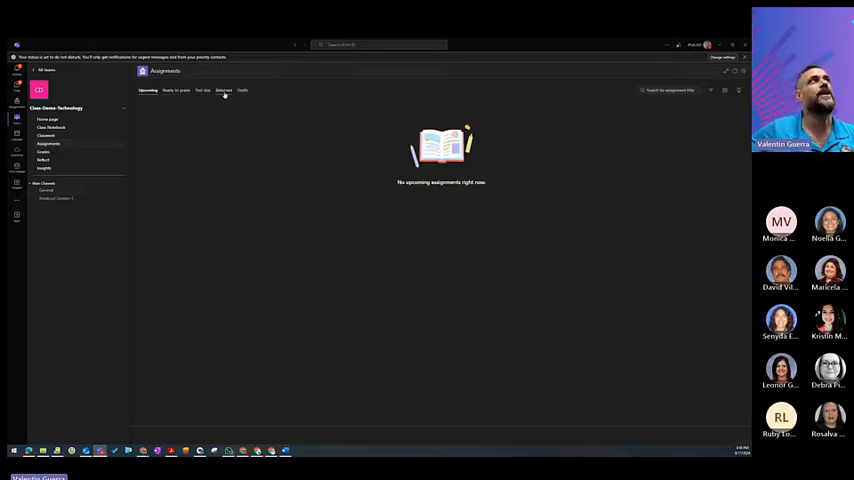
click(223, 91)
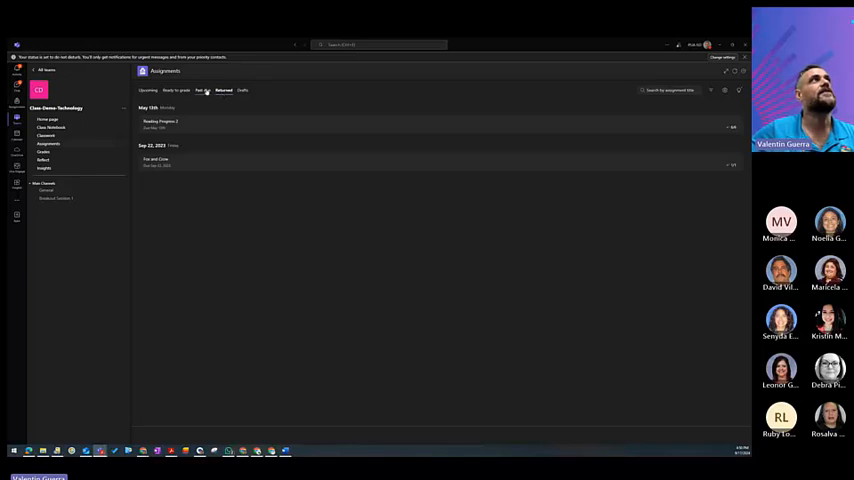
click(203, 90)
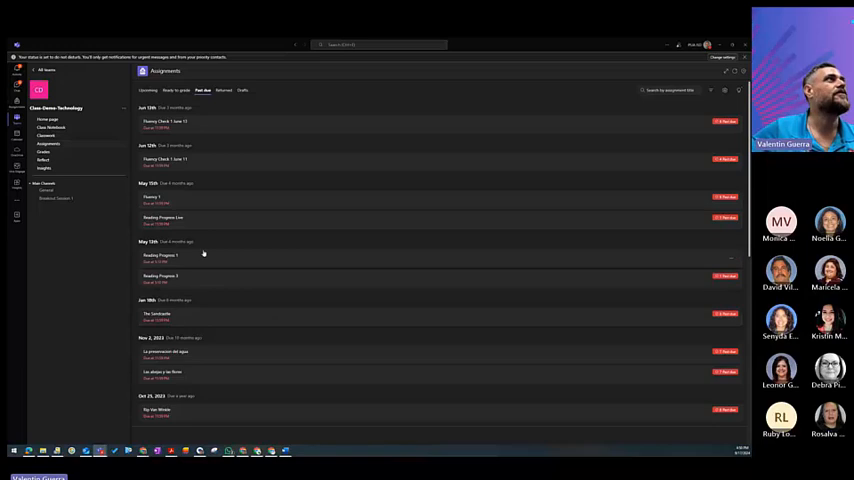
scroll(192, 236, down, 2)
scroll(192, 236, down, 2)
scroll(200, 260, down, 2)
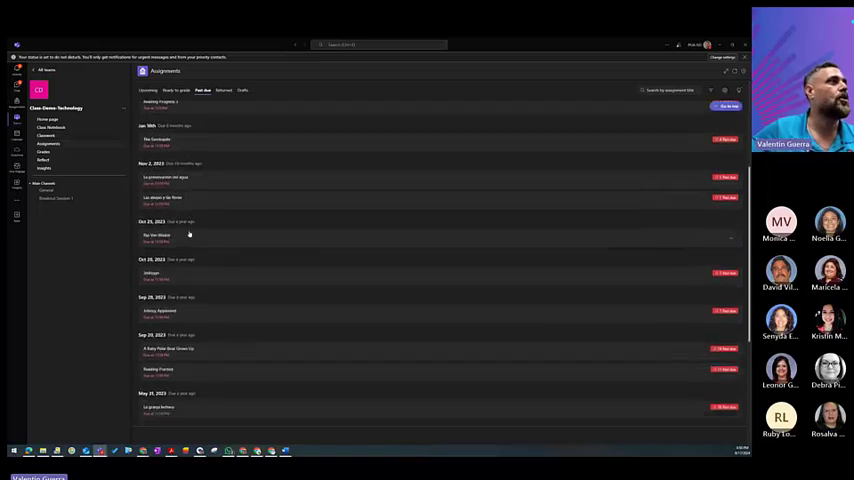
click(186, 350)
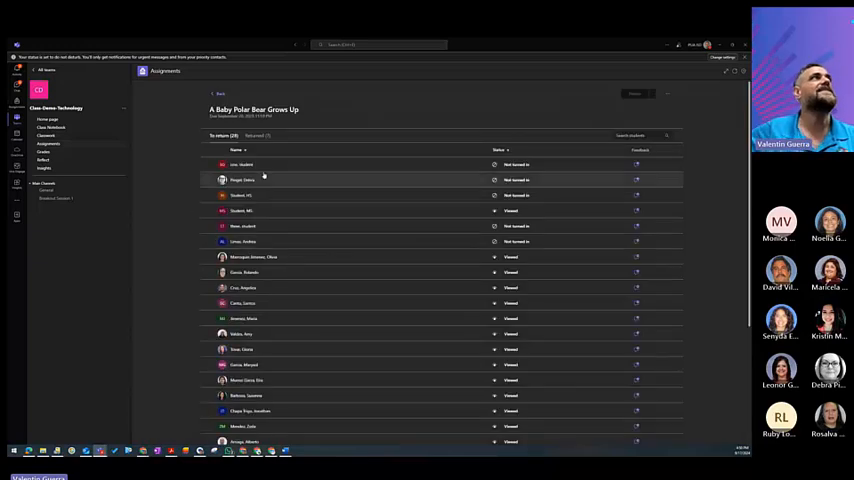
Show the seven returned students and open the first student's Reading Progress submission.
click(258, 136)
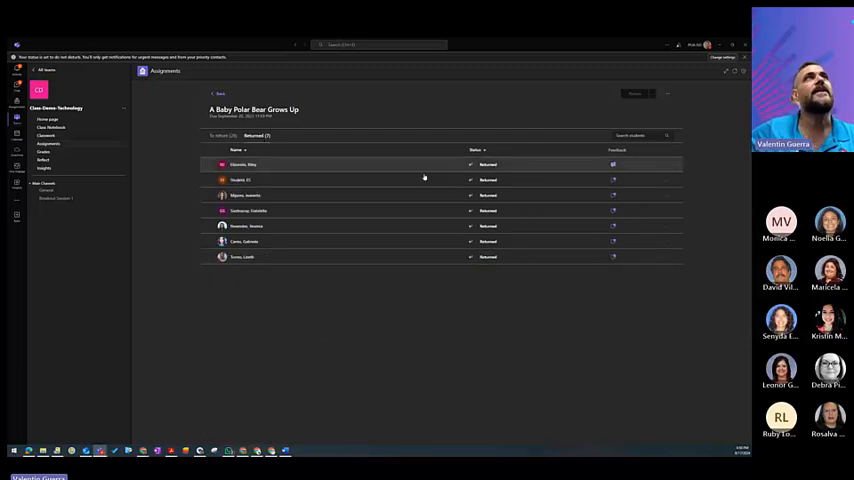
click(242, 166)
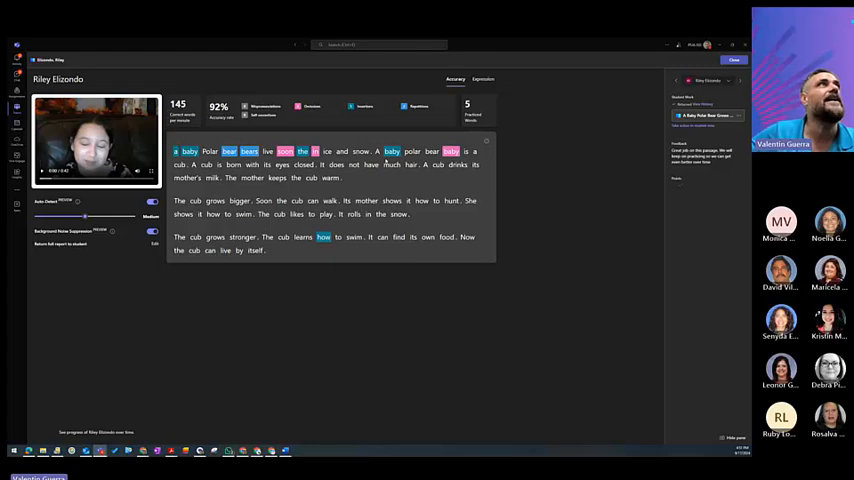
Check error-marking menus on 'baby' and 'how', then show the 5 Practiced Words details.
click(393, 155)
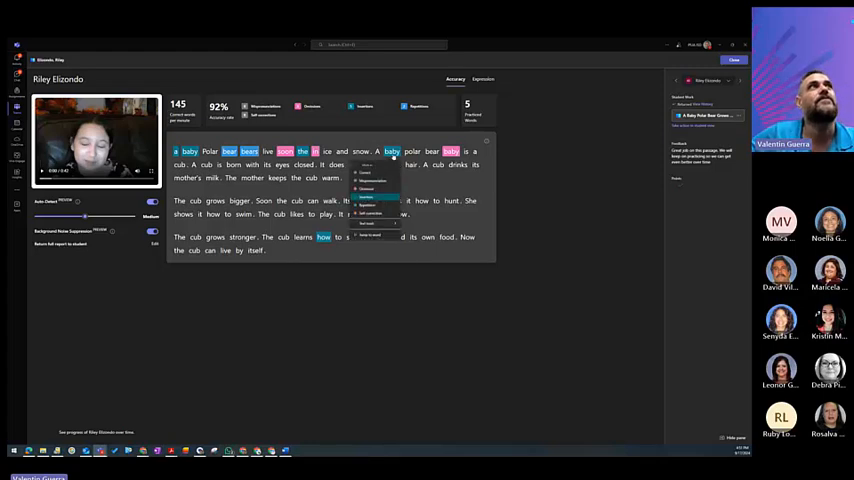
click(324, 237)
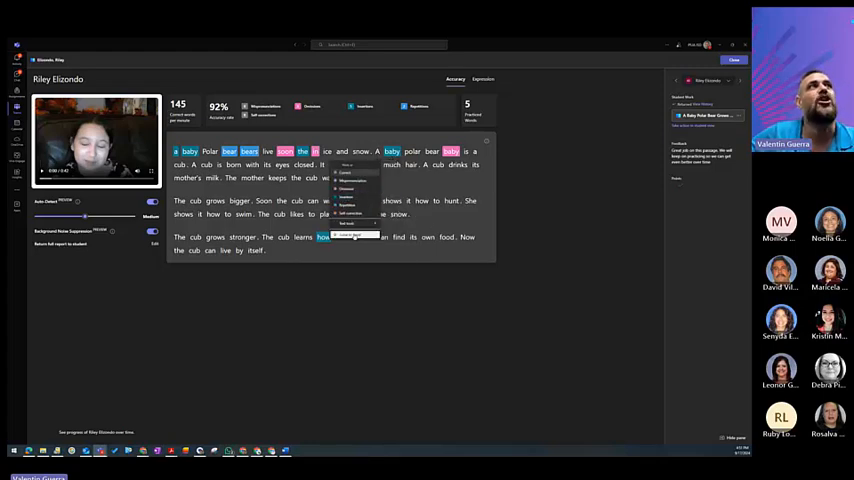
click(353, 236)
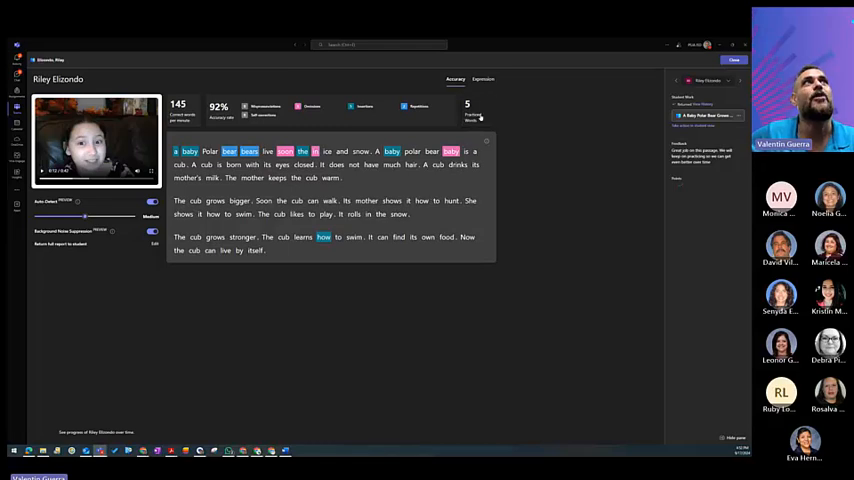
click(480, 118)
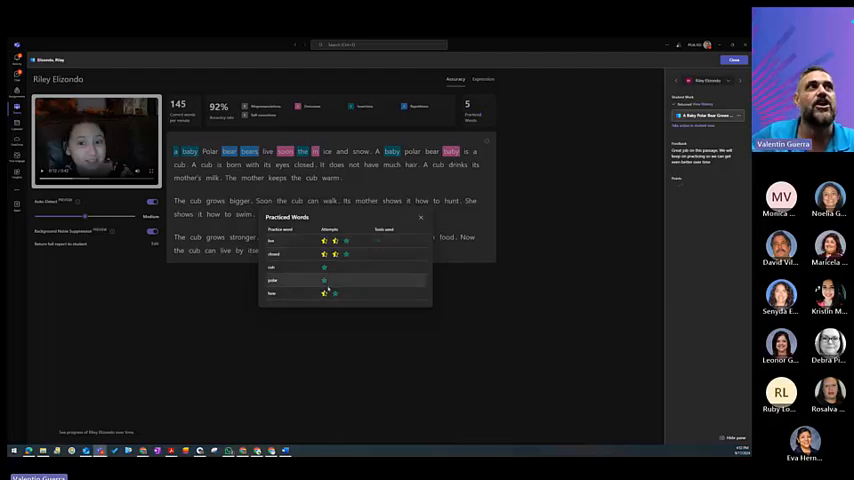
Close the Practiced Words popup to return to the marked-up passage.
click(420, 218)
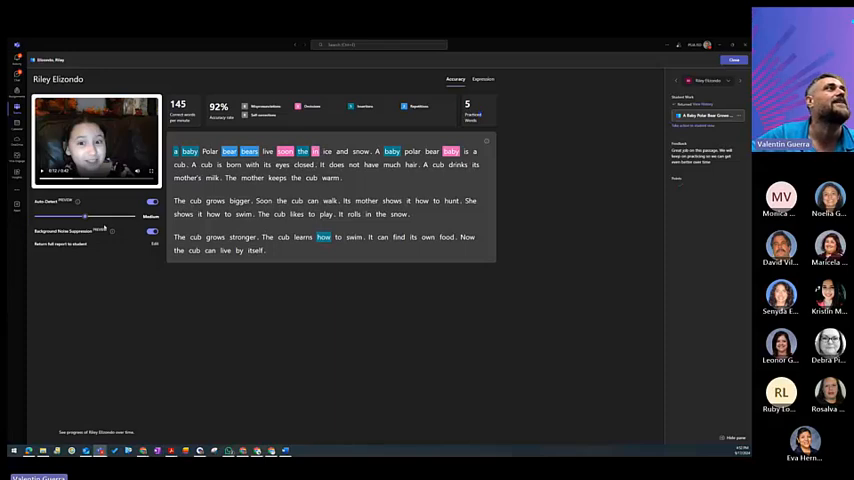
Raise Auto-Detect sensitivity, toggle Auto-Detect off and back on, then close Riley's review.
click(89, 218)
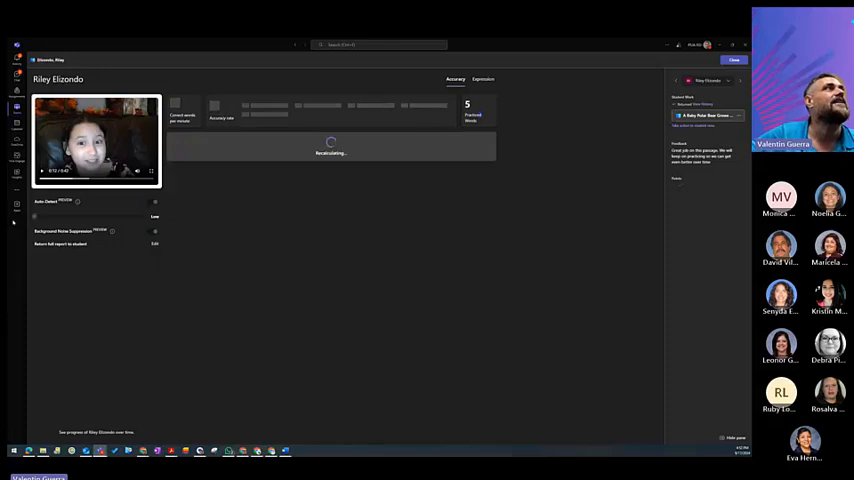
mouse_move(89, 218)
mouse_down()
mouse_move(134, 219)
mouse_move(86, 217)
mouse_up()
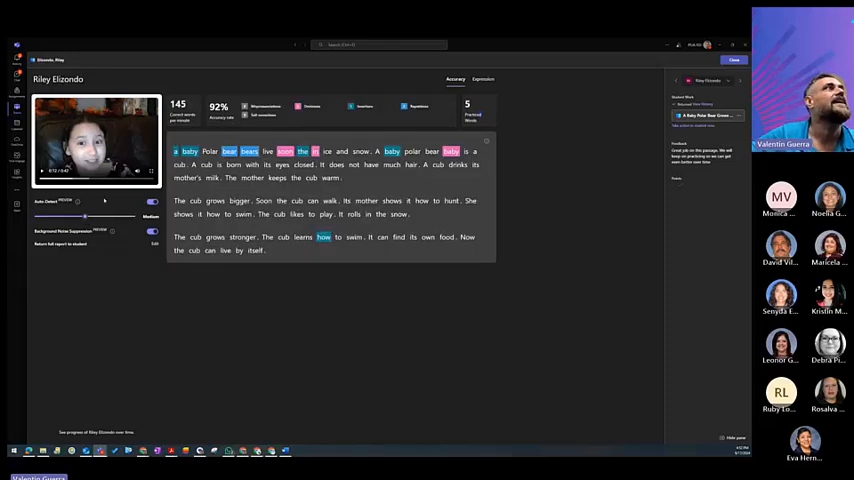
click(152, 202)
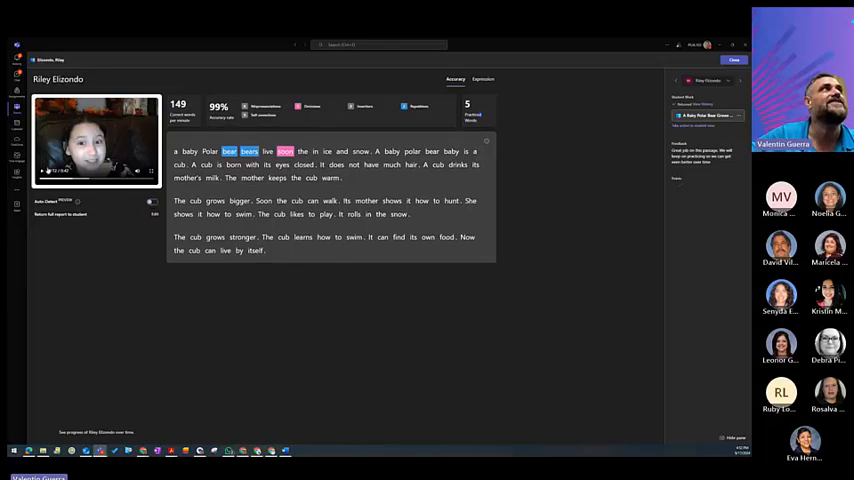
click(185, 152)
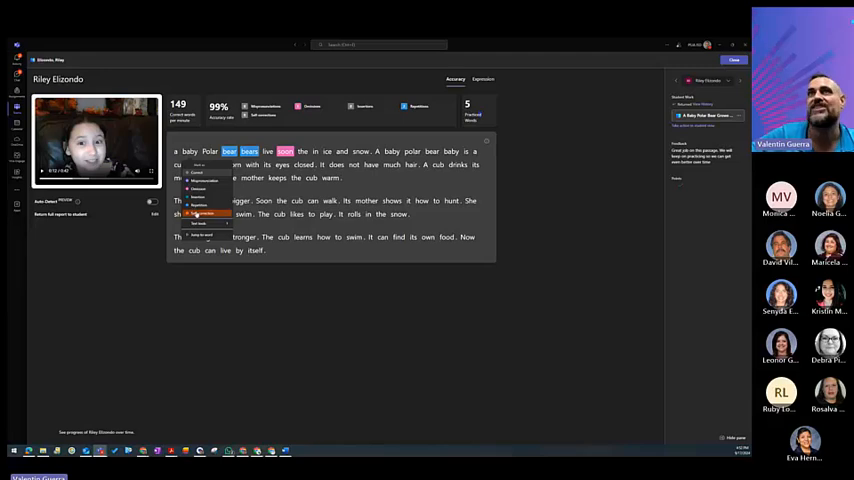
click(152, 203)
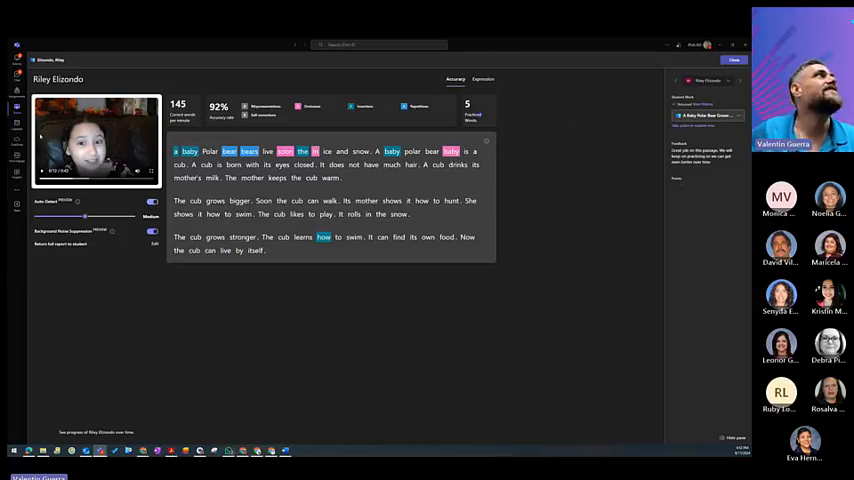
click(733, 60)
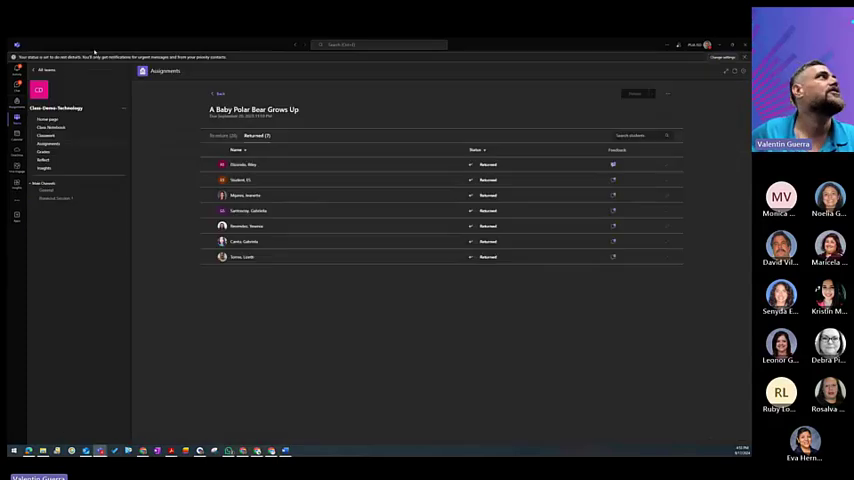
Go to class Insights and bring up the Reading Progress report.
click(45, 172)
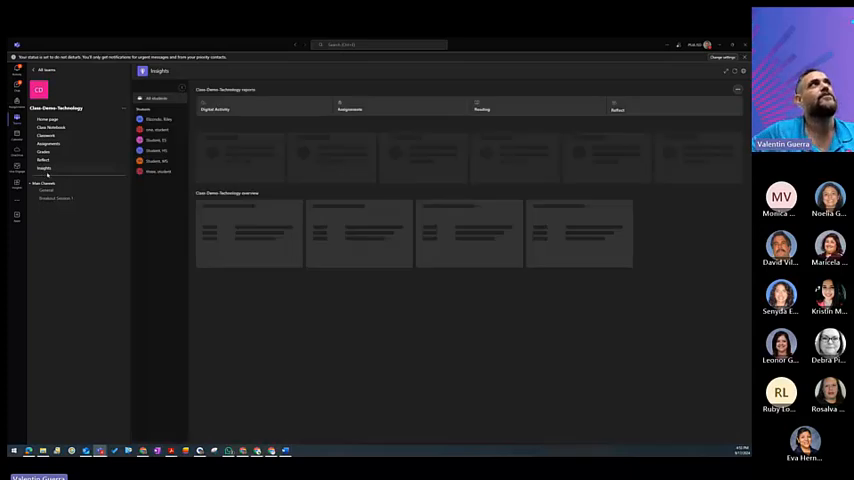
click(488, 110)
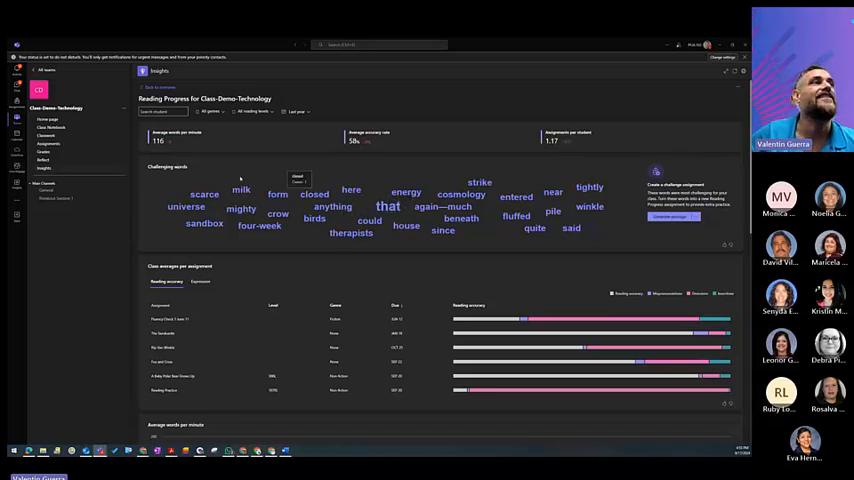
scroll(300, 200, down, 5)
scroll(300, 200, down, 3)
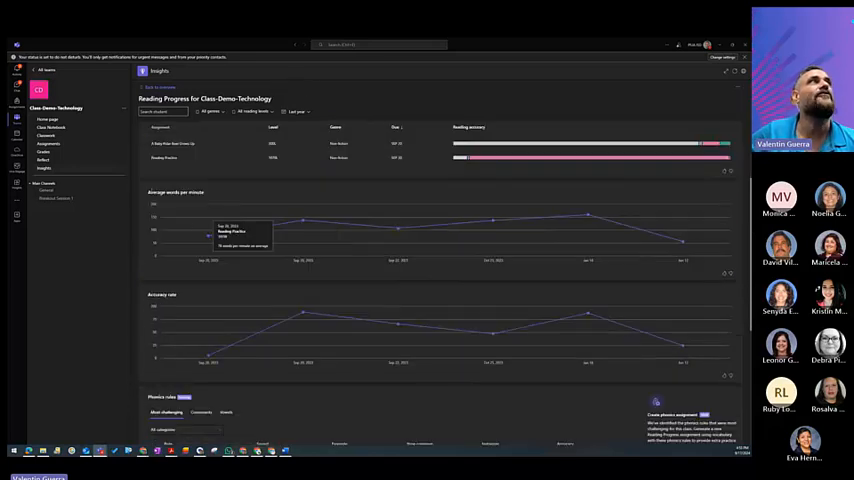
mouse_move(588, 314)
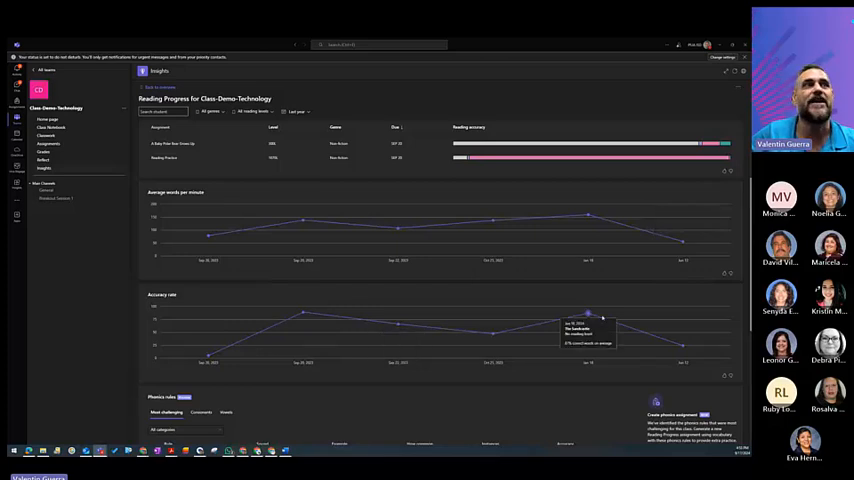
scroll(592, 317, down, 4)
scroll(592, 317, down, 2)
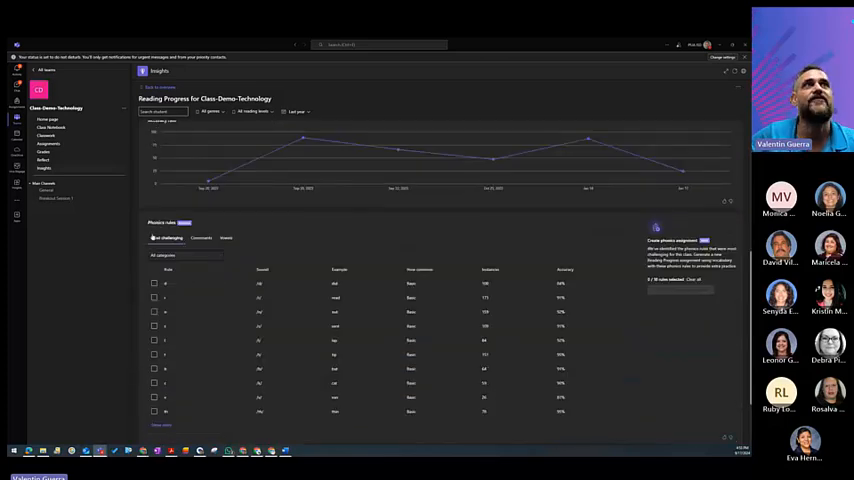
scroll(463, 344, down, 2)
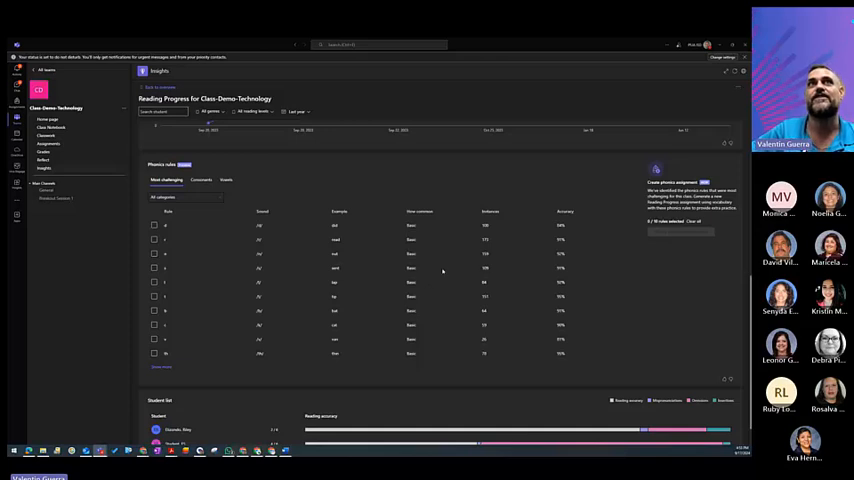
Tick two challenging phonics rules for a challenge assignment.
click(154, 239)
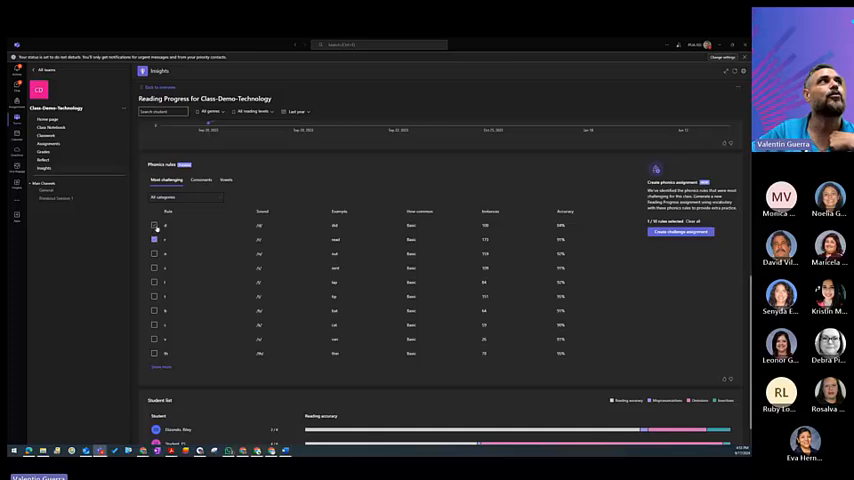
click(154, 226)
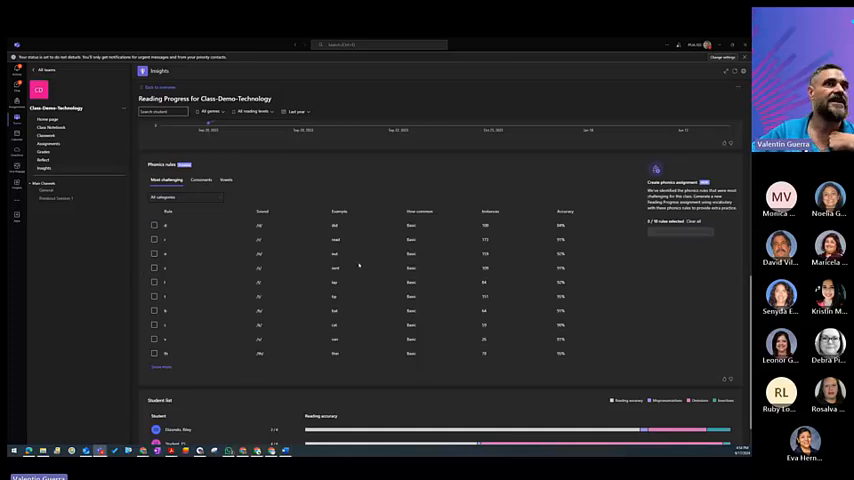
scroll(358, 268, down, 1)
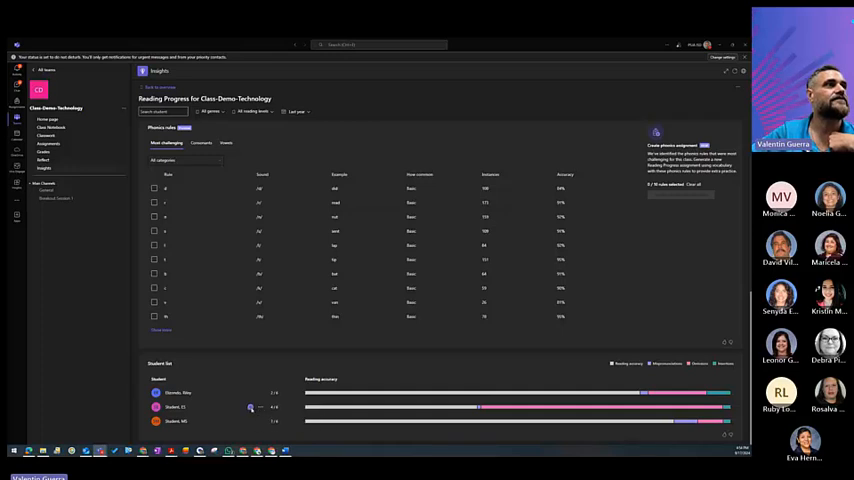
View one student's individual reading progress report in Teams, then return to the Nearpod slides.
click(260, 408)
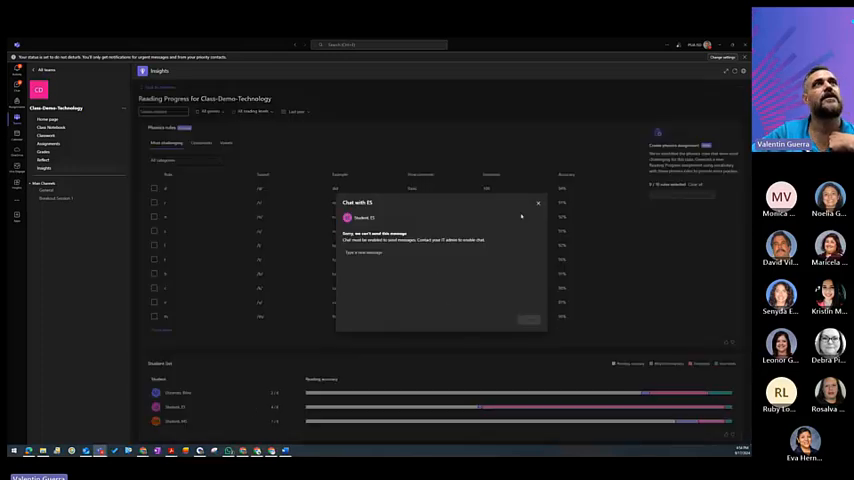
click(538, 204)
mouse_move(262, 407)
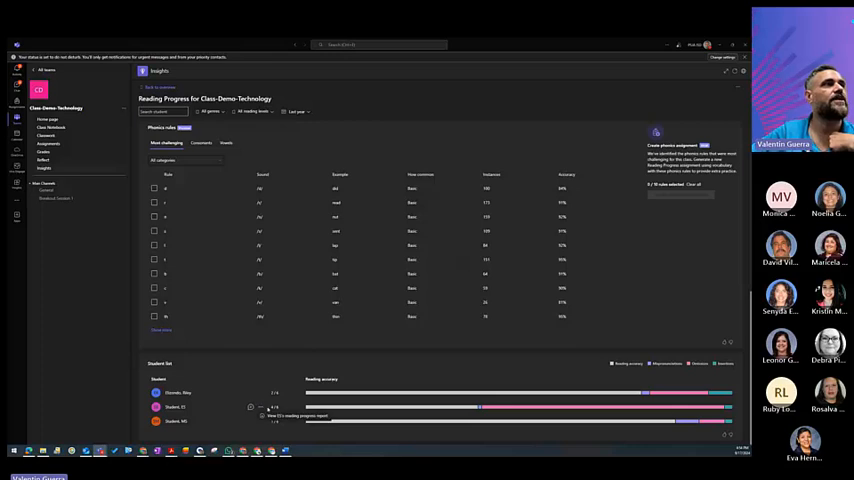
click(288, 420)
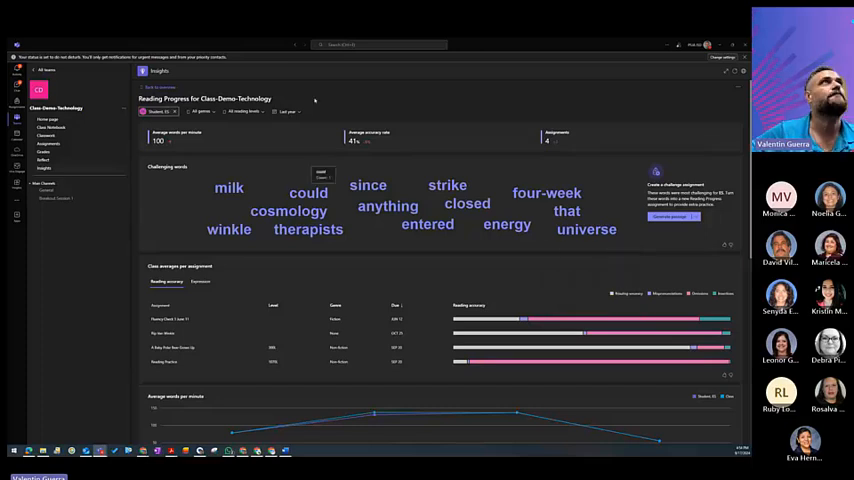
click(722, 45)
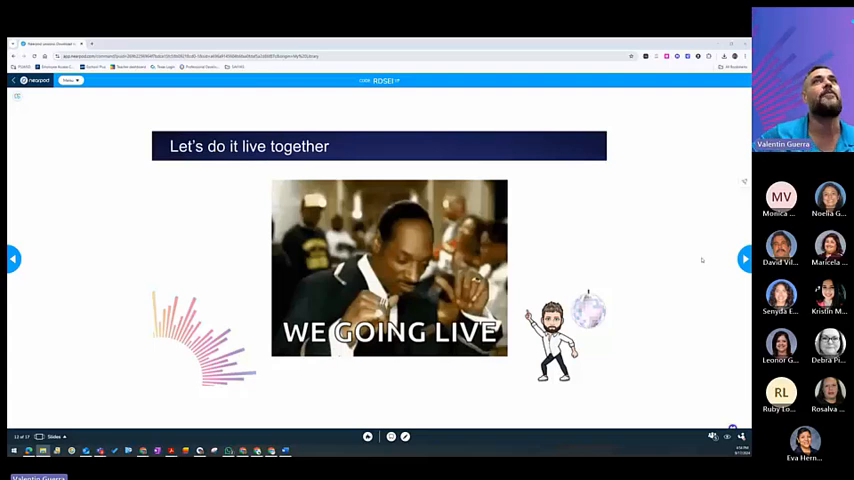
Advance past Benefits for Students to the Tips slide and open the SAVVAS Fluency Passages Drive folder.
key(Right)
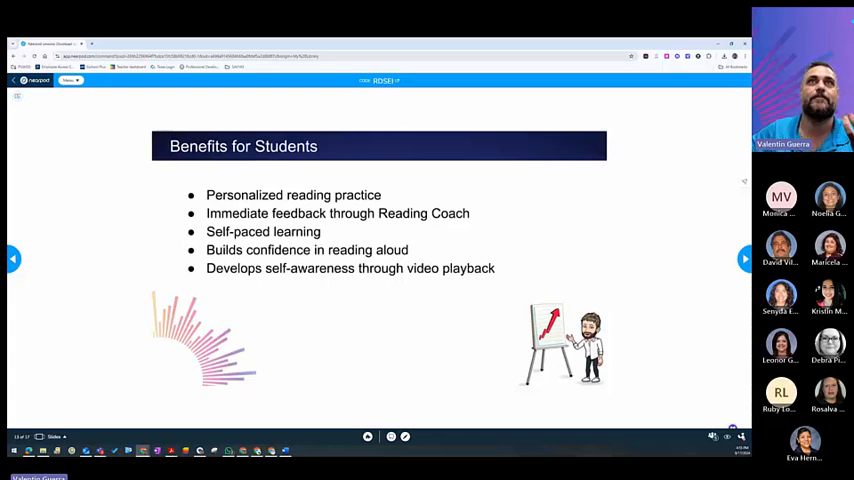
click(743, 259)
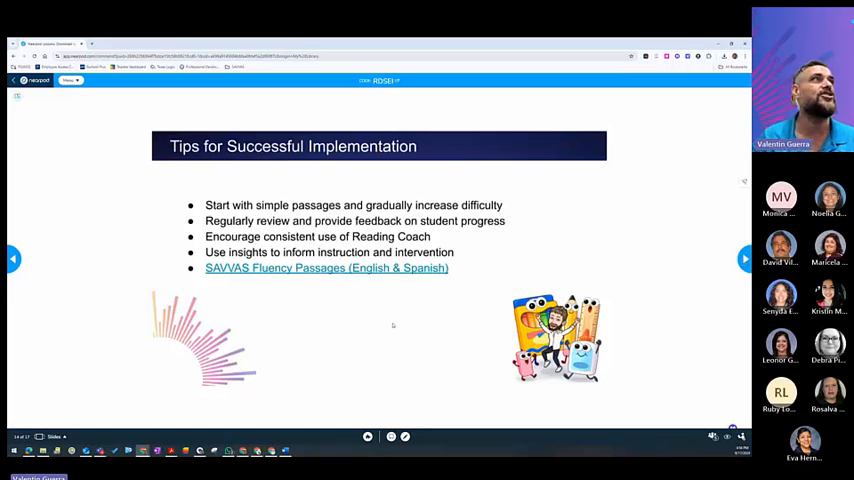
click(275, 272)
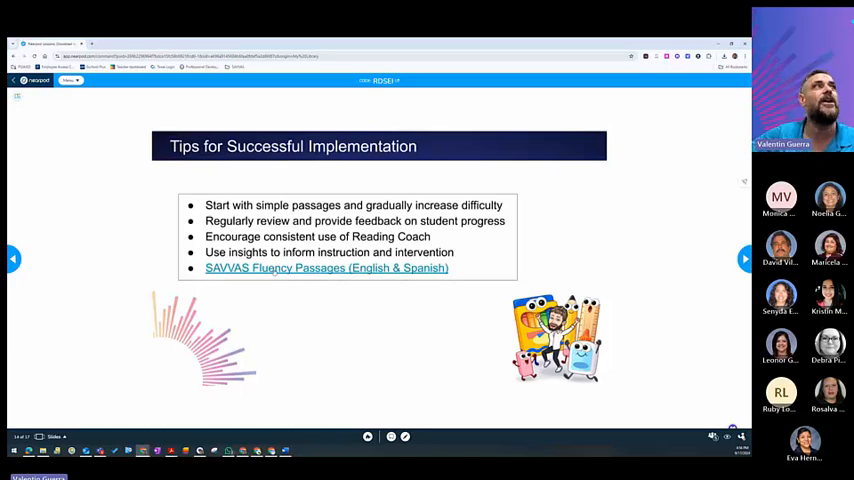
click(275, 270)
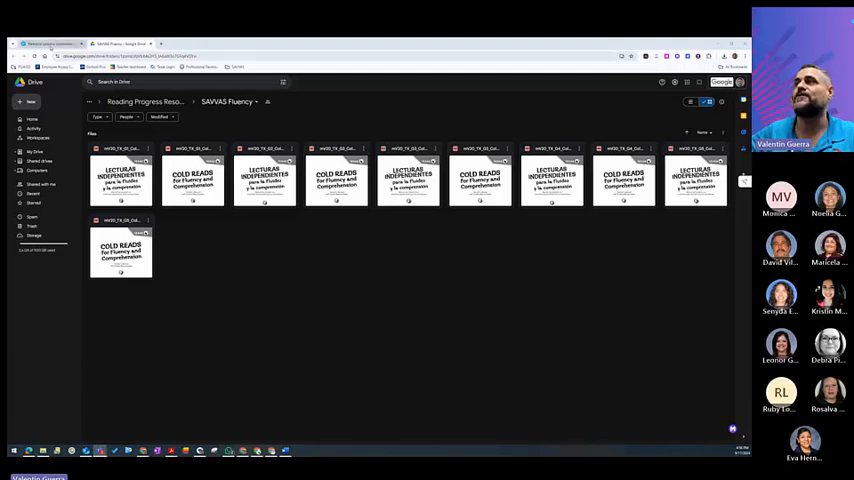
Return from Google Drive to Nearpod and advance to the Time to Climb settings slide.
click(47, 44)
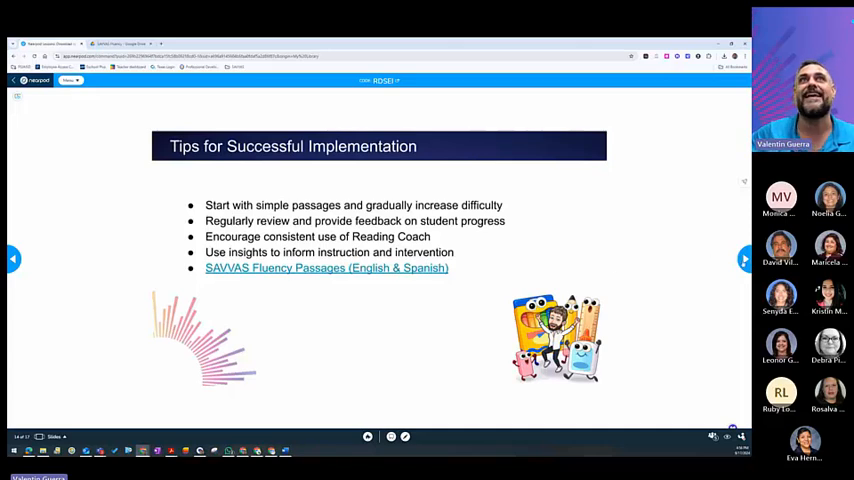
key(Right)
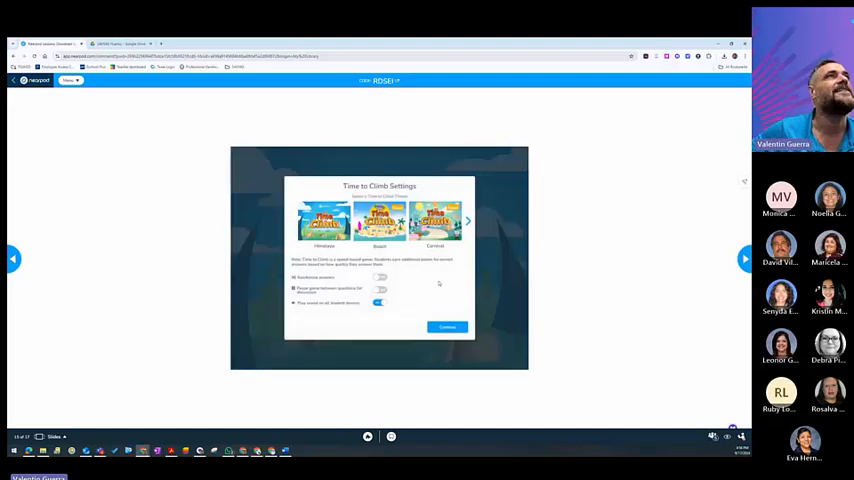
Choose the Beach theme and continue to open the Time to Climb lobby for players.
click(370, 222)
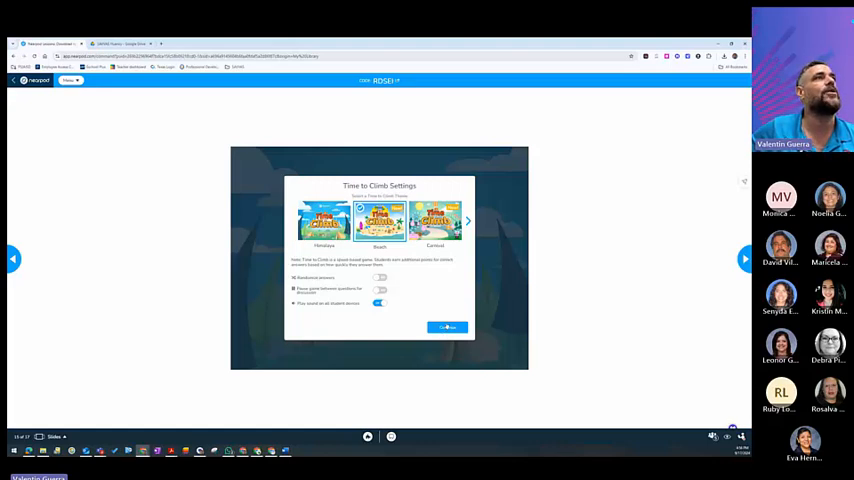
click(447, 327)
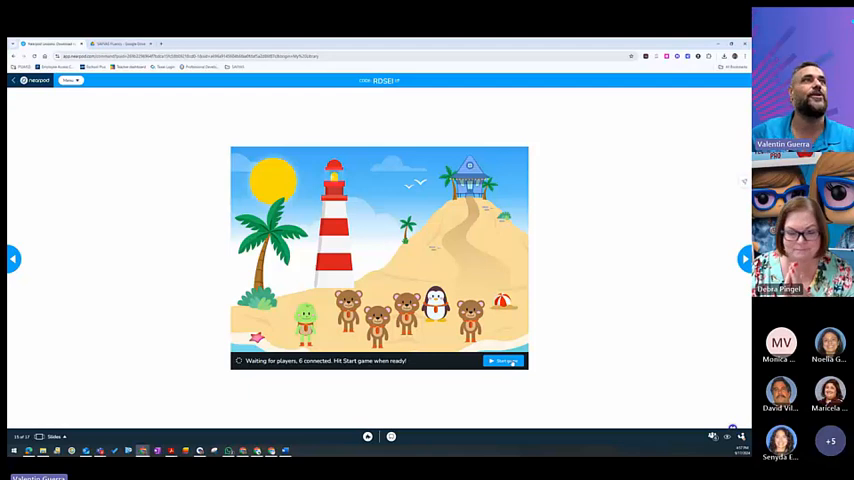
Start the Time to Climb game and let it run through all five questions to the leaderboard.
click(513, 362)
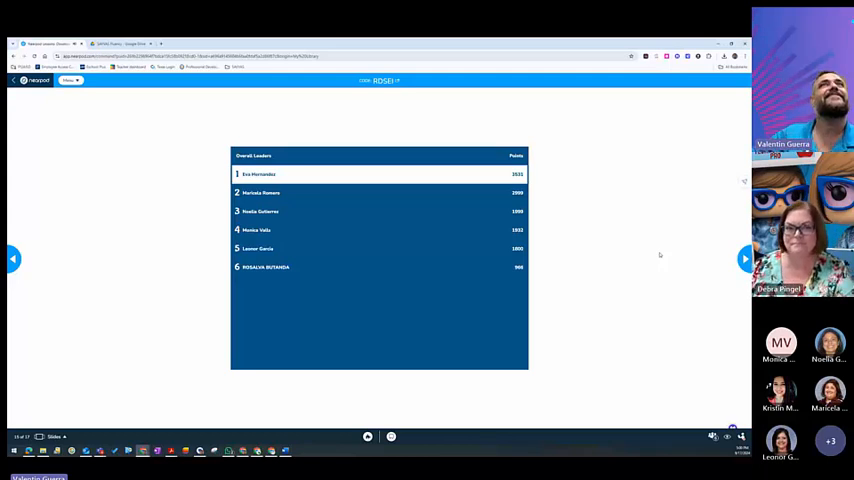
Advance from the final leaderboard to the Resources and Support slide and highlight its links box.
click(744, 259)
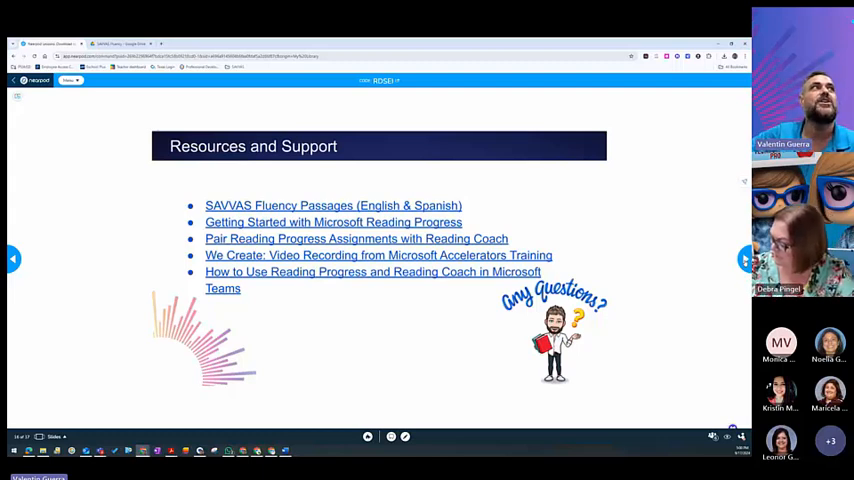
click(371, 274)
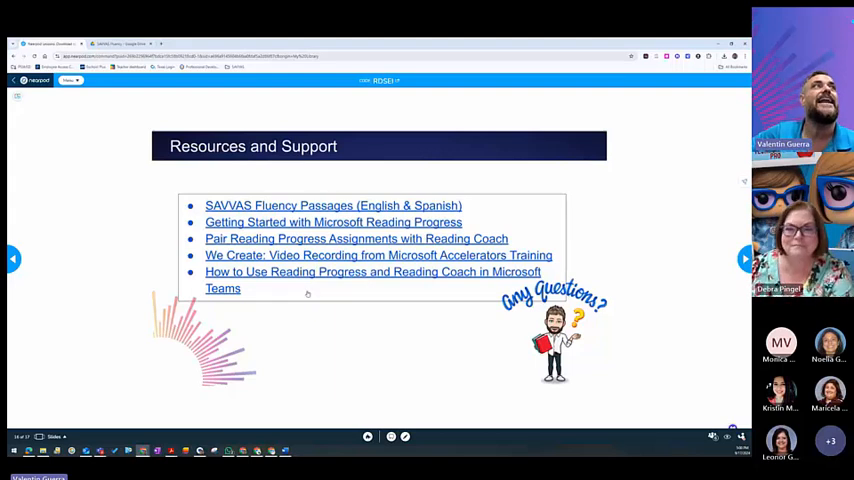
click(652, 264)
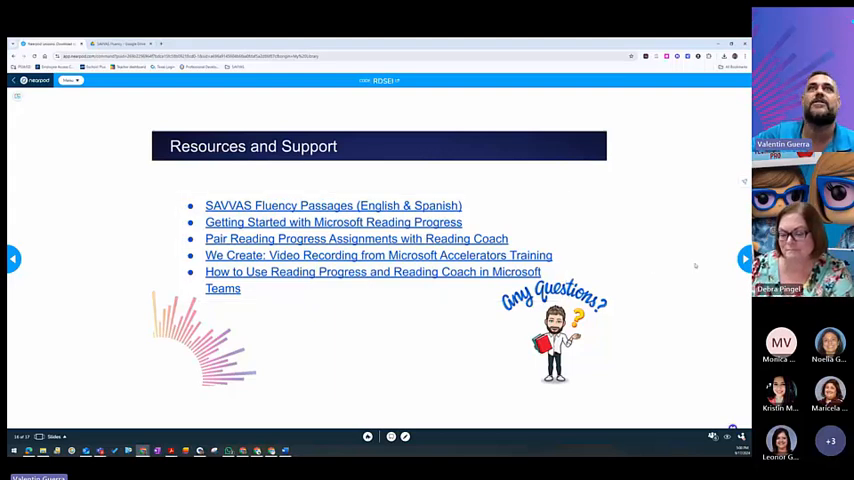
Advance to the closing Thank You slide with the social media and CARE survey QR codes.
key(Right)
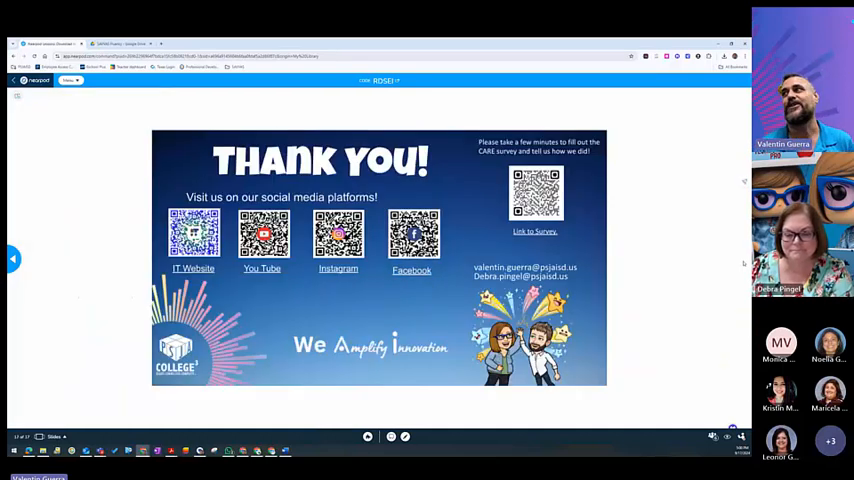